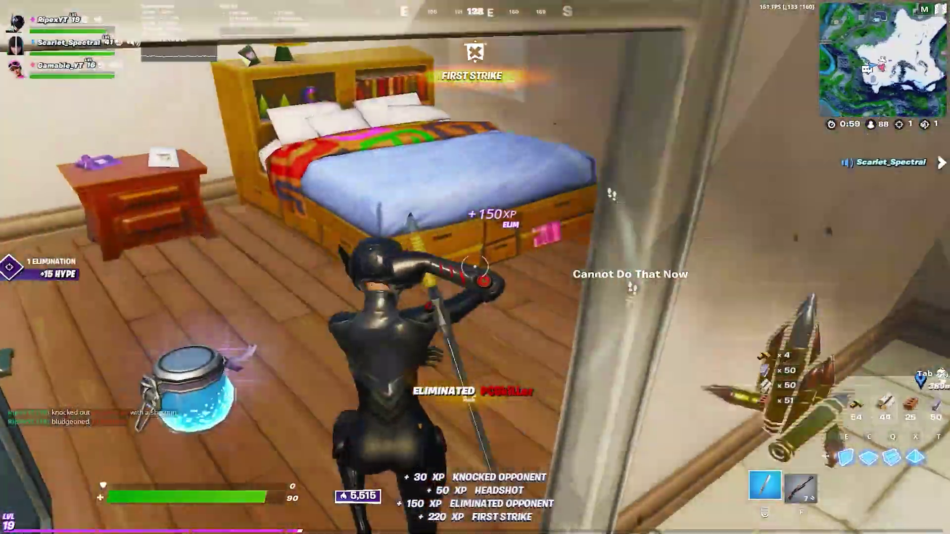
Step: In Fortnite, run to the doorway while gathering materials
key(w)
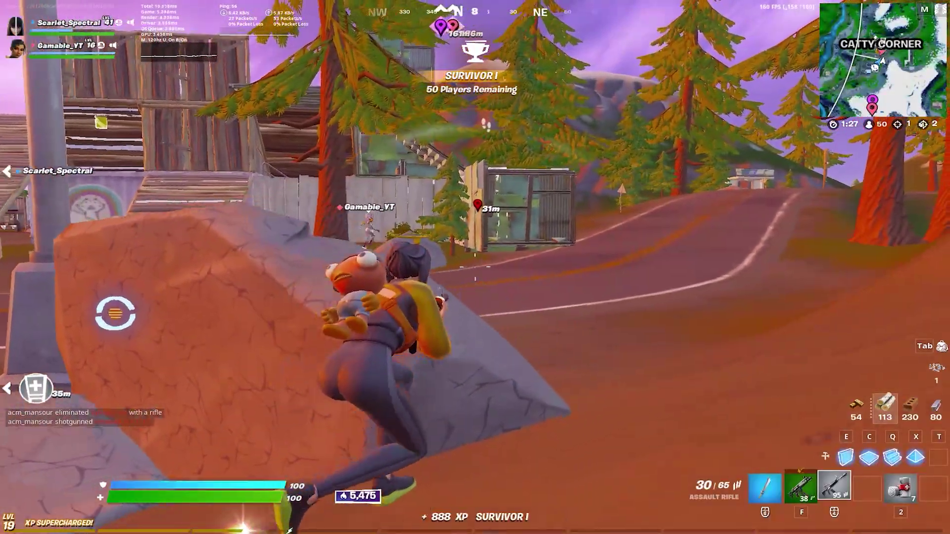
Step: Build stair ramps up from the road, then switch to the assault rifle and shoot the enemy
key(w)
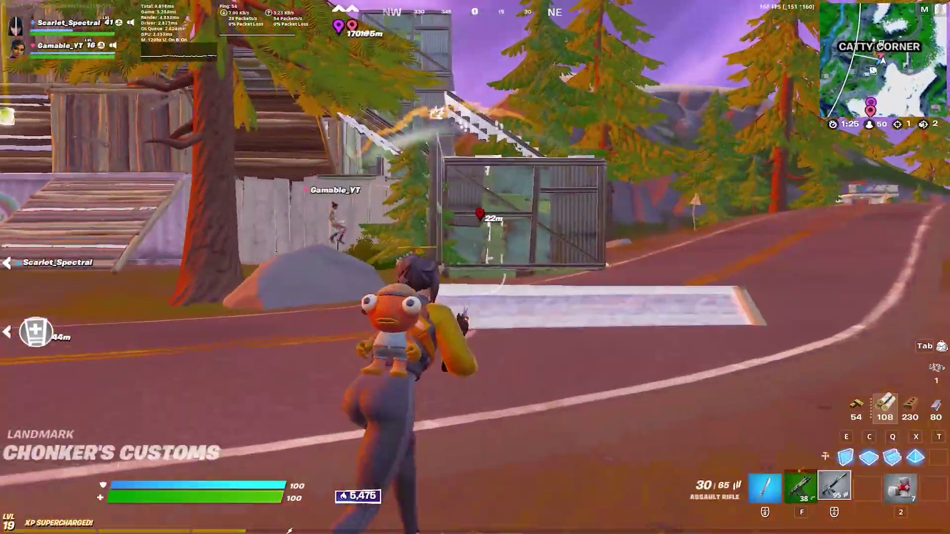
key(q)
key(w)
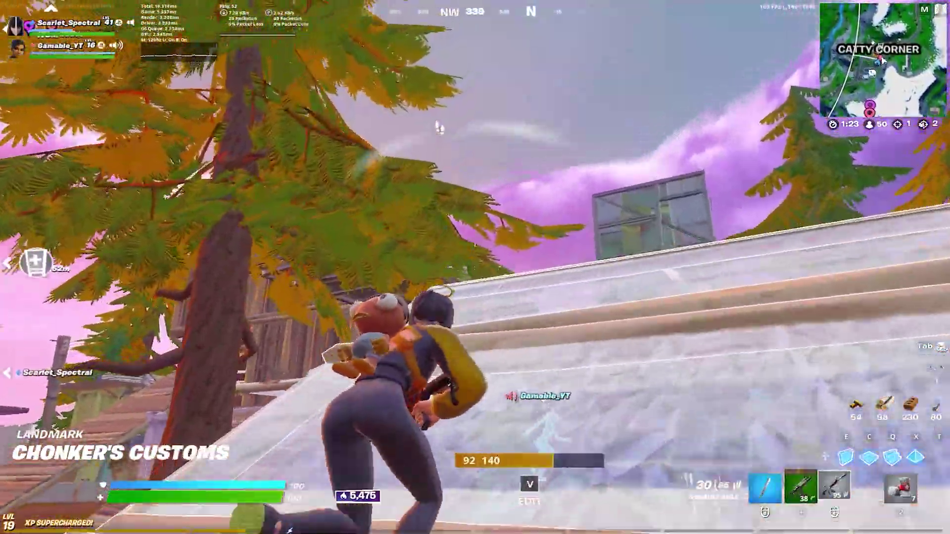
key(w)
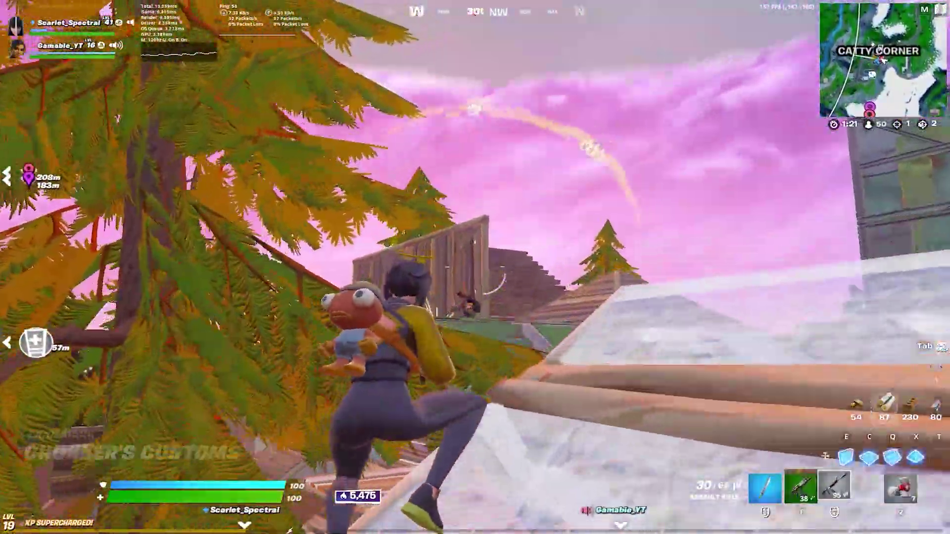
key(3)
click(474, 267)
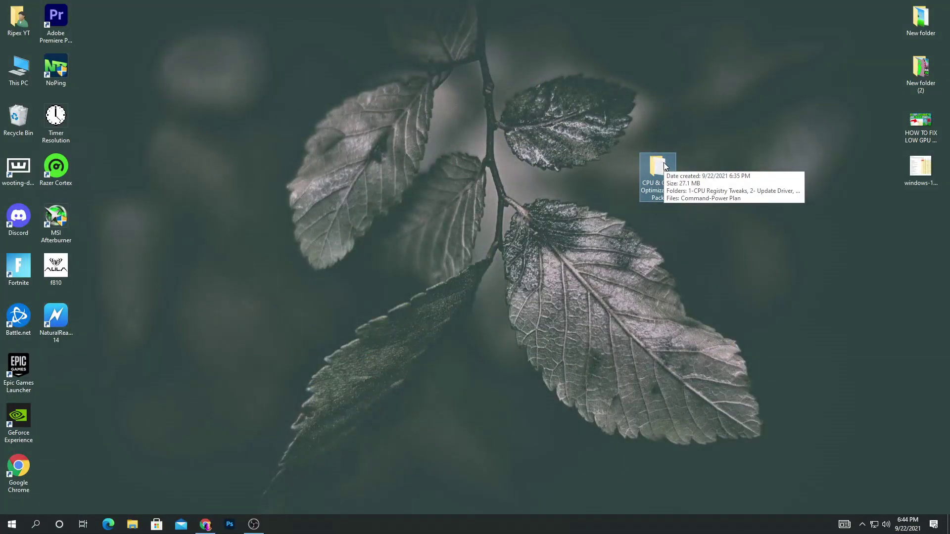
Step: Move the CPU & GPU Optimization Pack folder to the left side of the desktop
drag(665, 166, 176, 163)
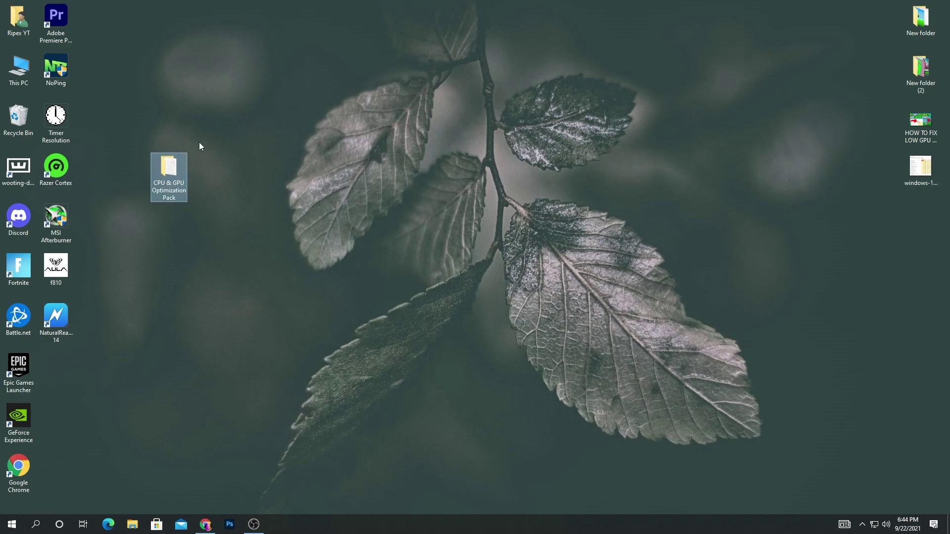
mouse_move(183, 167)
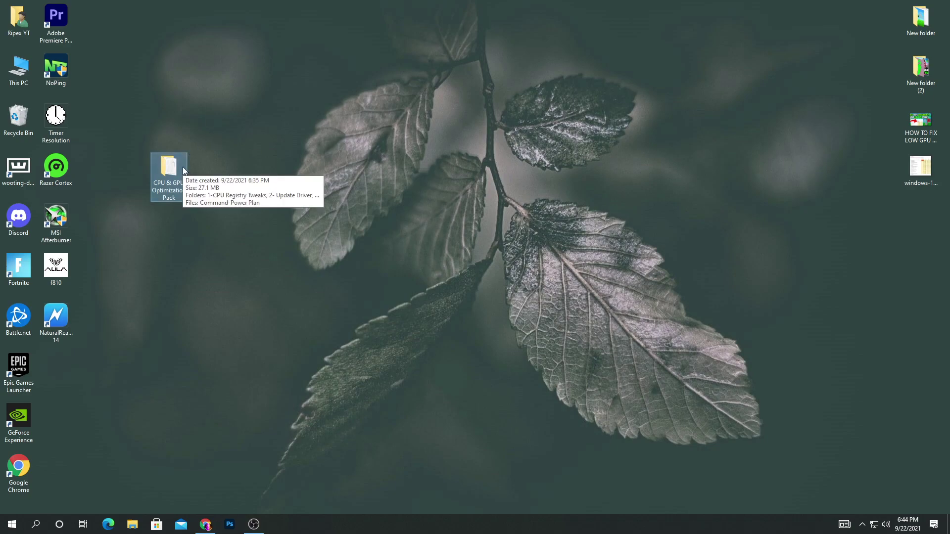
Step: Open the CPU & GPU Optimization Pack folder, then its 1-CPU Registry Tweaks subfolder
double_click(163, 168)
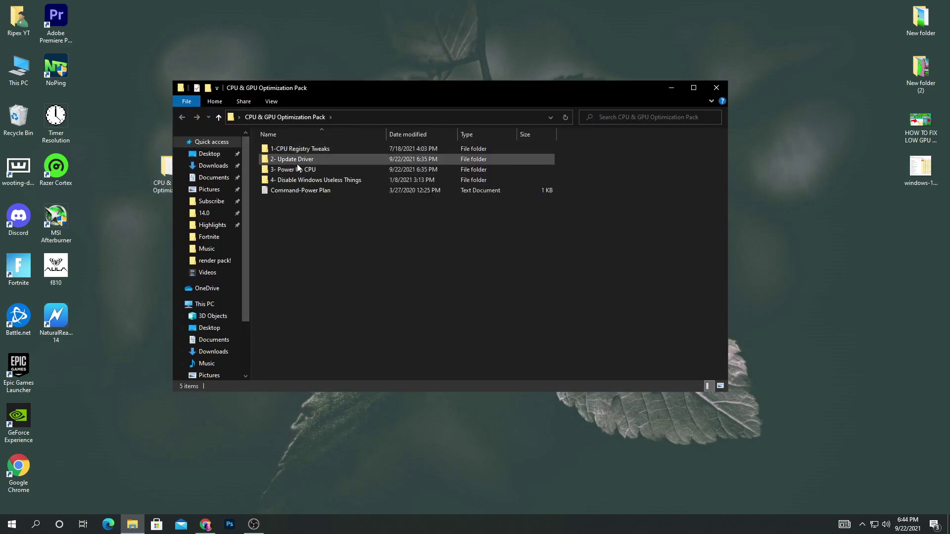
mouse_move(298, 166)
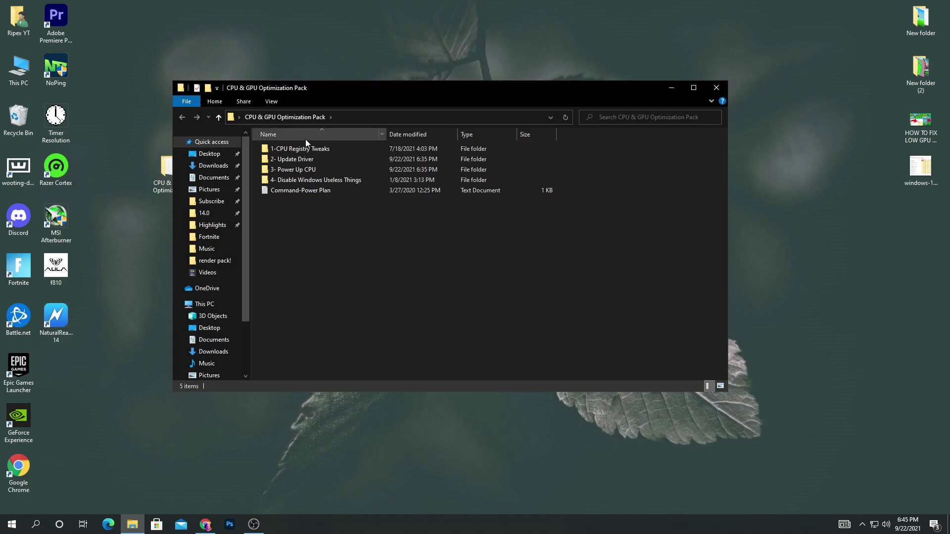
double_click(289, 149)
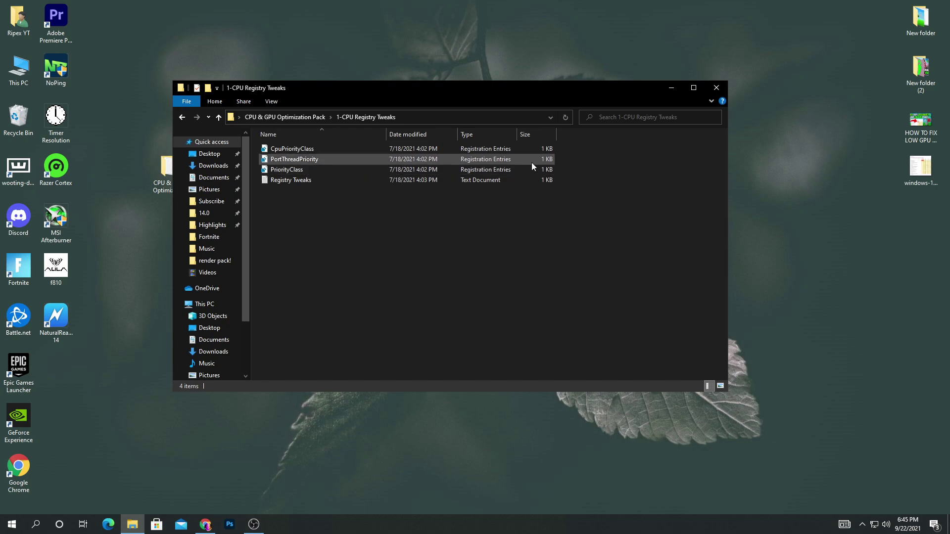
Step: Merge the CpuPriorityClass and PortThreadPriority .reg files into the registry
right_click(296, 148)
click(195, 155)
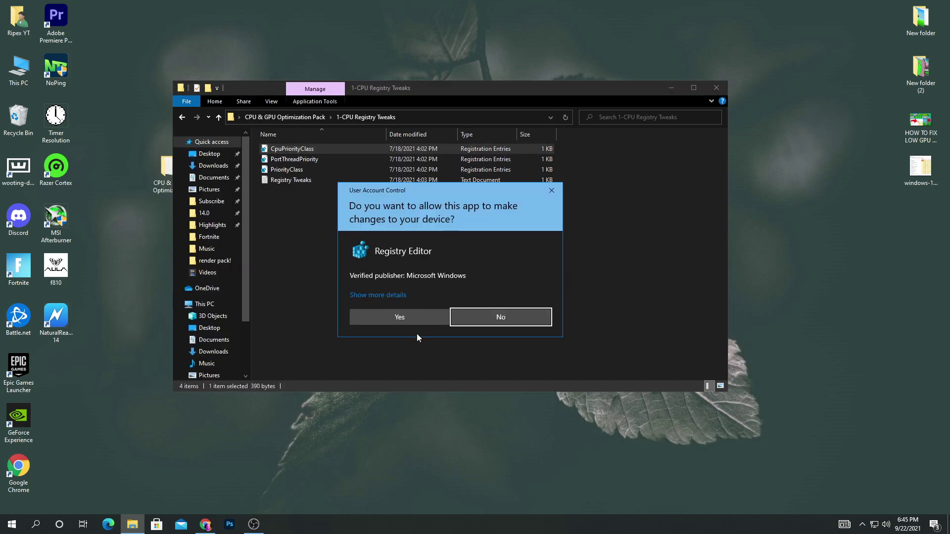
click(405, 323)
click(548, 277)
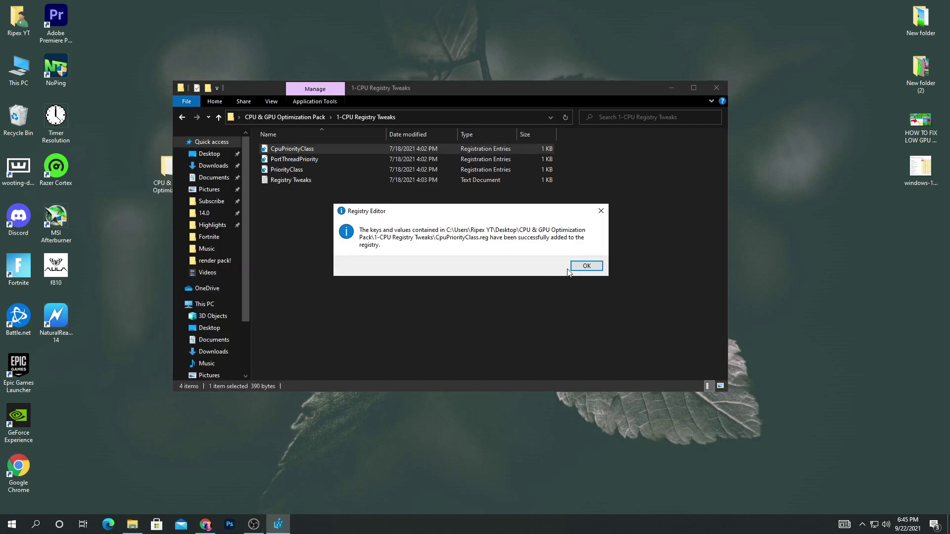
click(585, 266)
double_click(303, 160)
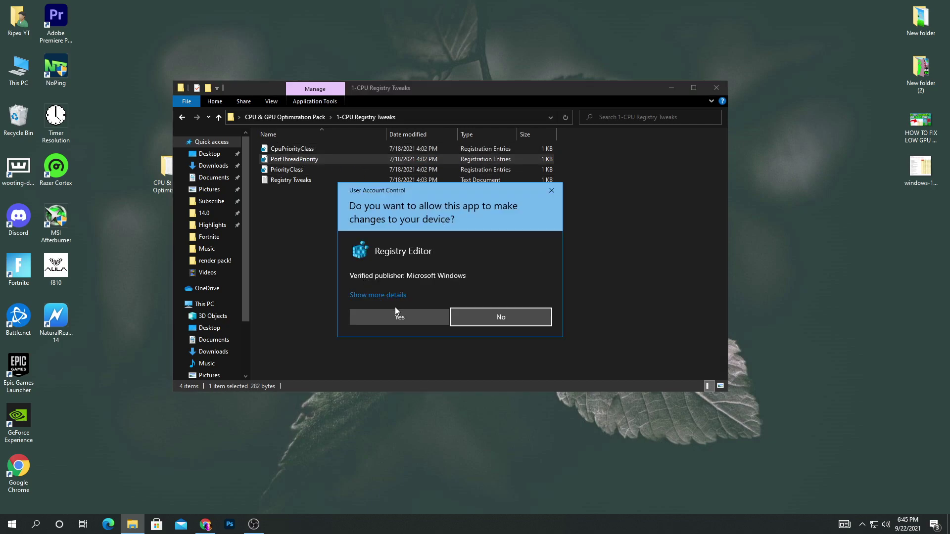
click(399, 311)
click(547, 277)
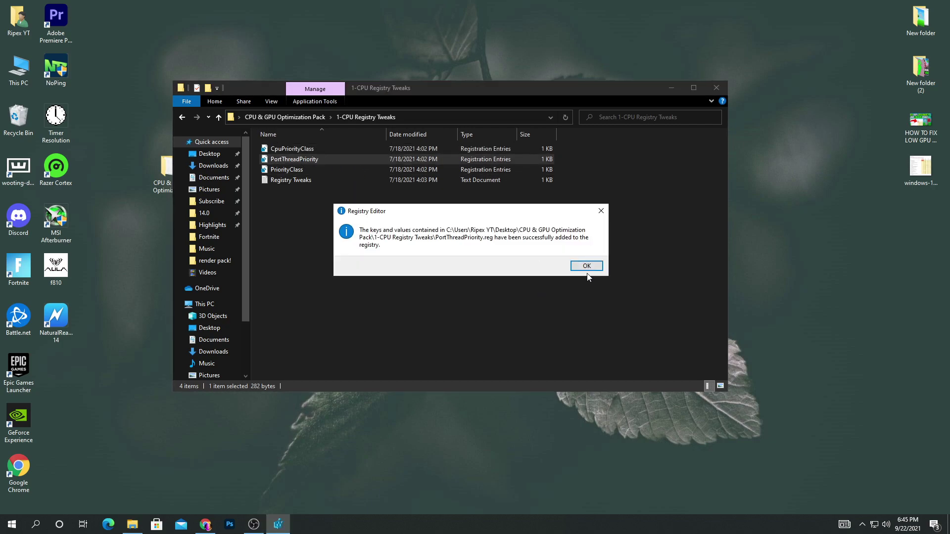
click(588, 269)
Step: Merge the PriorityClass .reg file, then go back to the CPU & GPU Optimization Pack folder
double_click(290, 170)
click(399, 314)
click(544, 276)
click(585, 262)
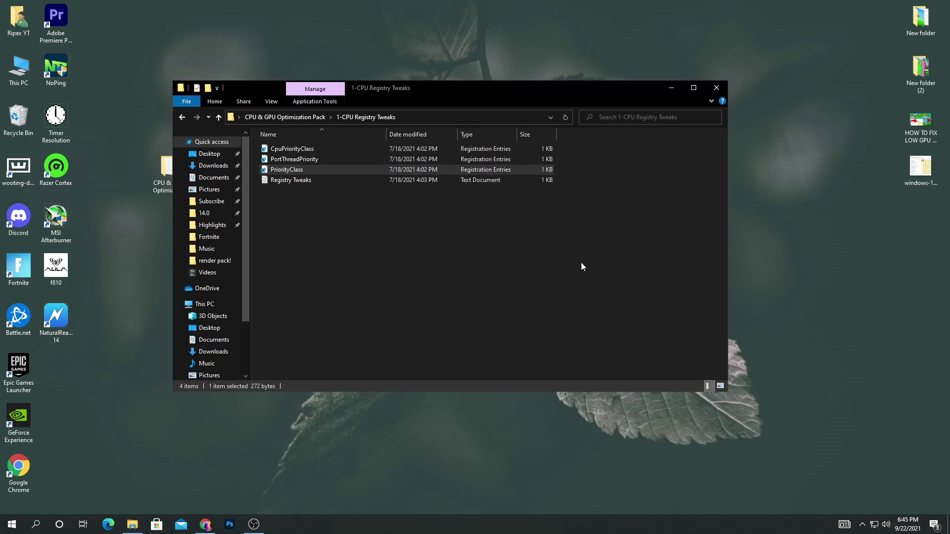
click(310, 119)
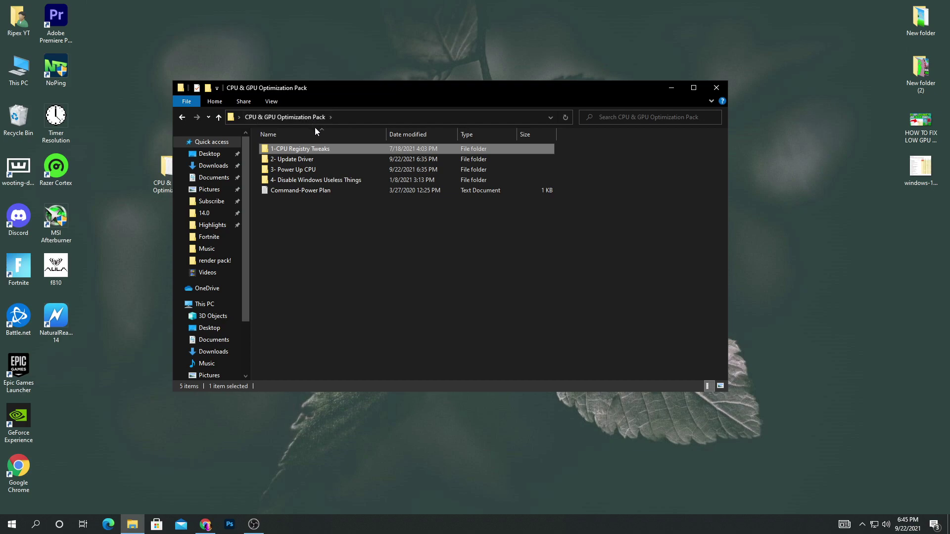
Step: Open the 2- Update Driver folder and run driver_booster_setup with administrator permission
double_click(294, 160)
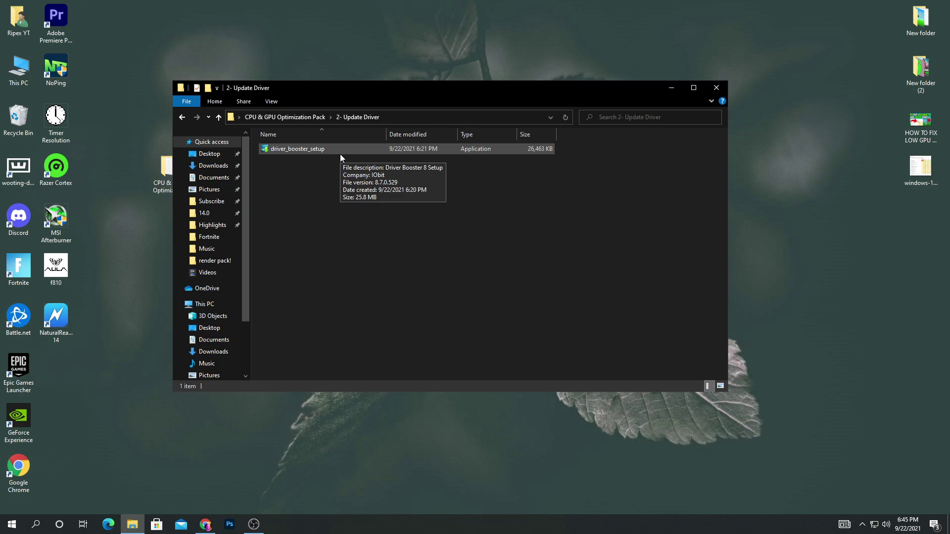
double_click(316, 150)
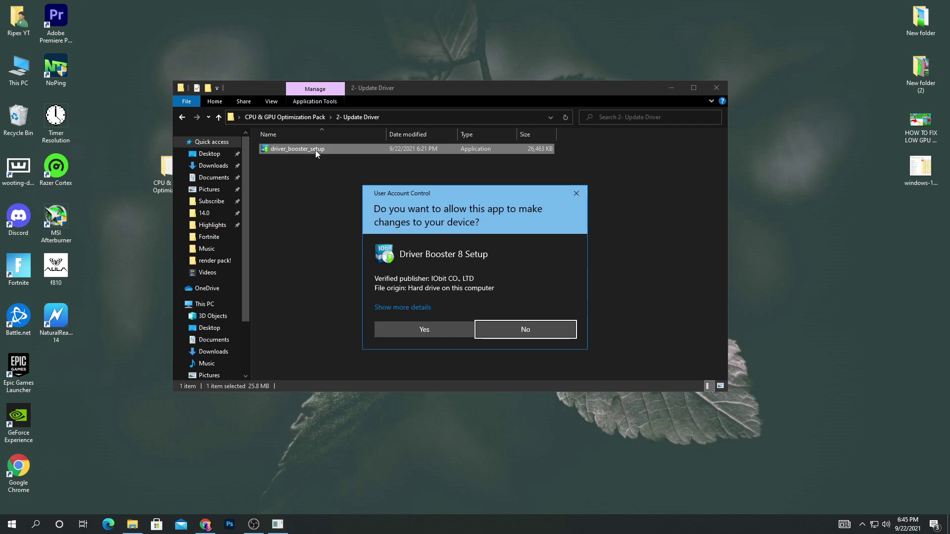
click(443, 324)
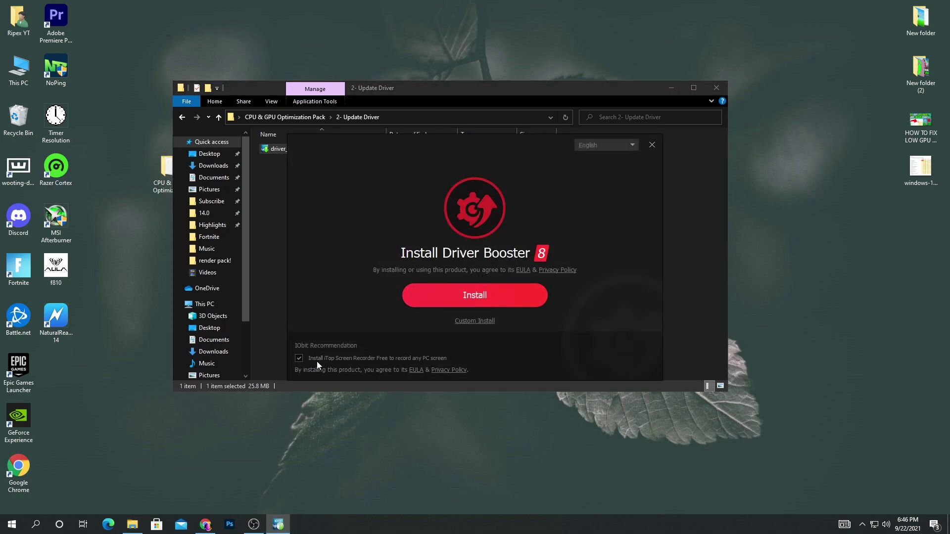
Step: Install Driver Booster 8 without iTop Screen Recorder, Opera or iTop VPN, then start a scan
click(299, 358)
click(474, 301)
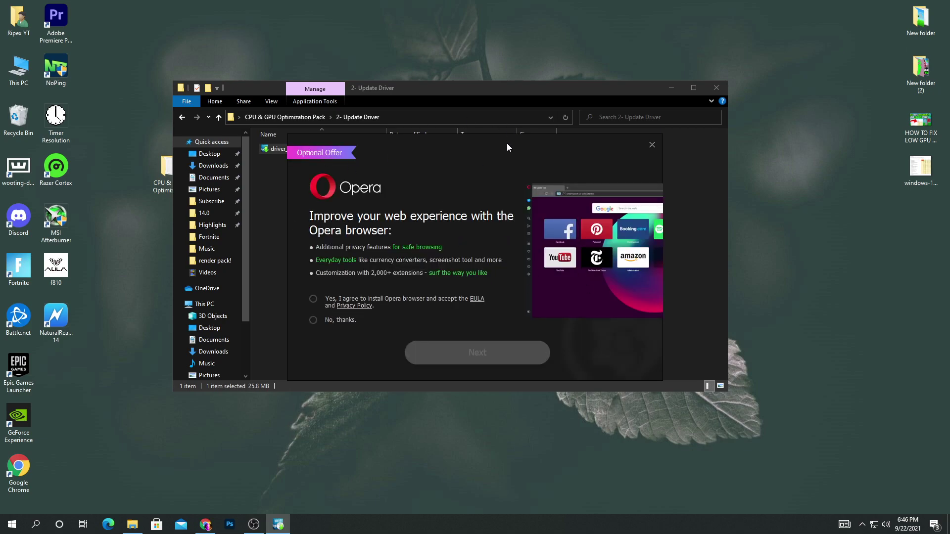
click(313, 321)
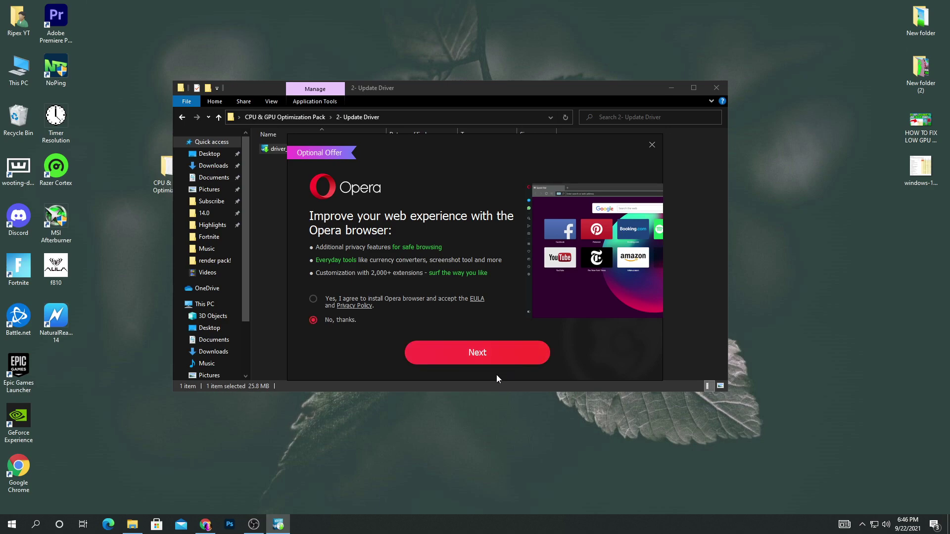
click(491, 361)
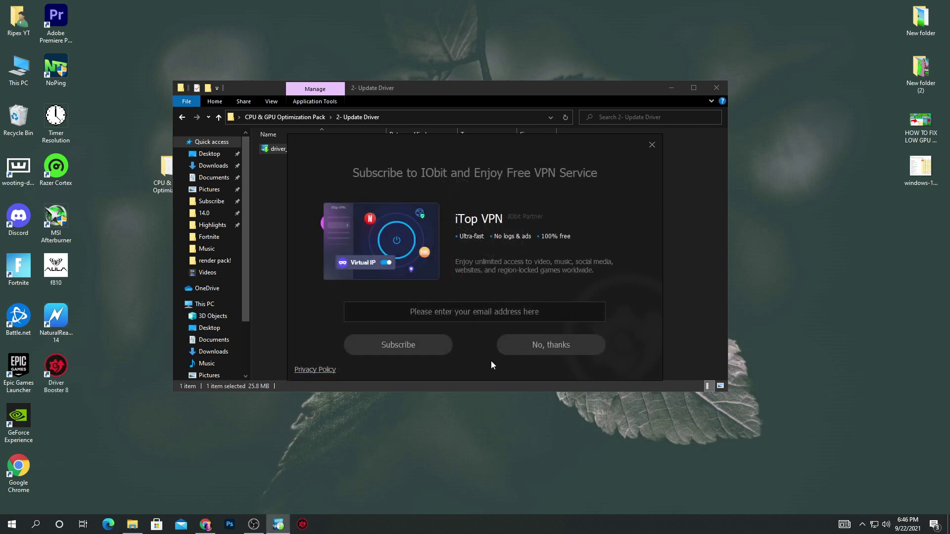
click(551, 345)
click(500, 326)
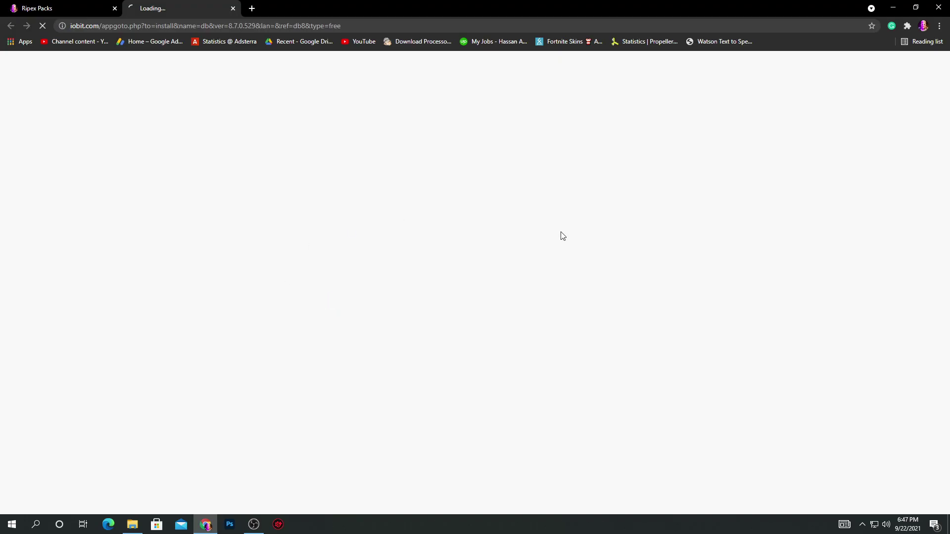
Step: Close the iobit.com tab and minimize Chrome to reveal Driver Booster's scan results
click(232, 8)
click(893, 7)
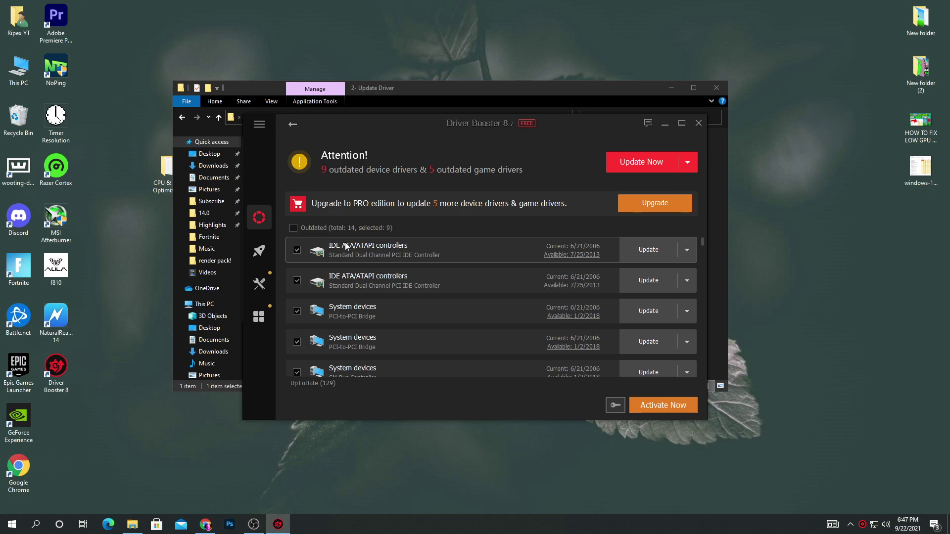
Step: Update the nine selected outdated drivers, accepting the installation notices
scroll(346, 242, down, 3)
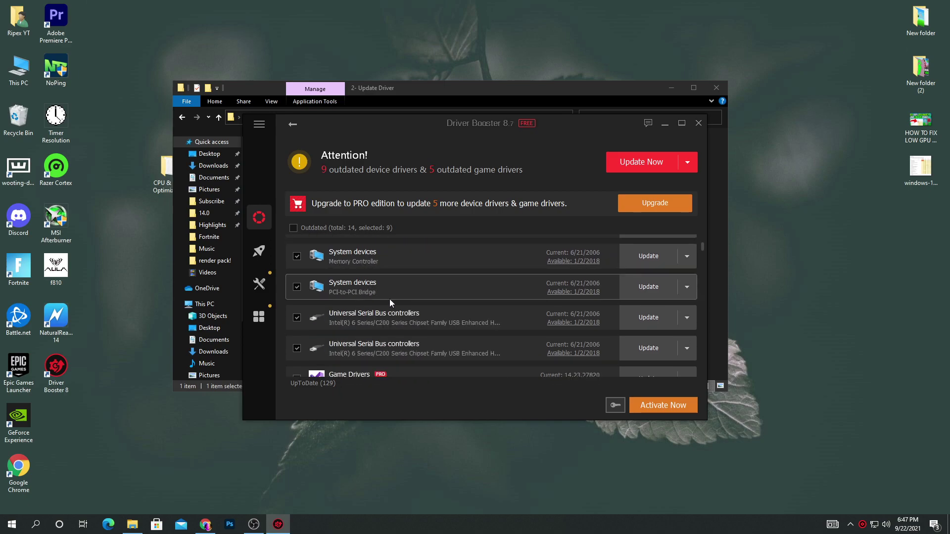
click(636, 167)
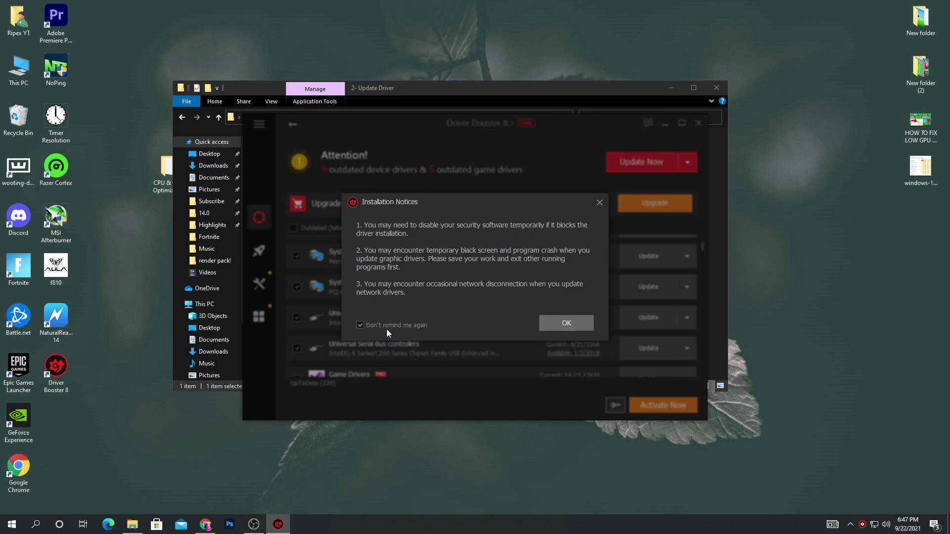
click(571, 322)
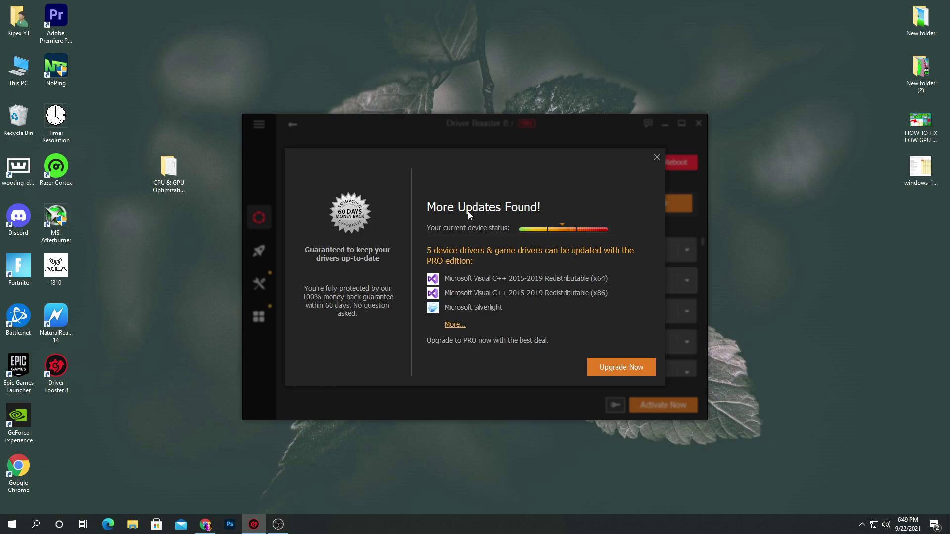
Step: Dismiss the PRO upgrade offer, review the driver list, and go to the Boost page
click(656, 158)
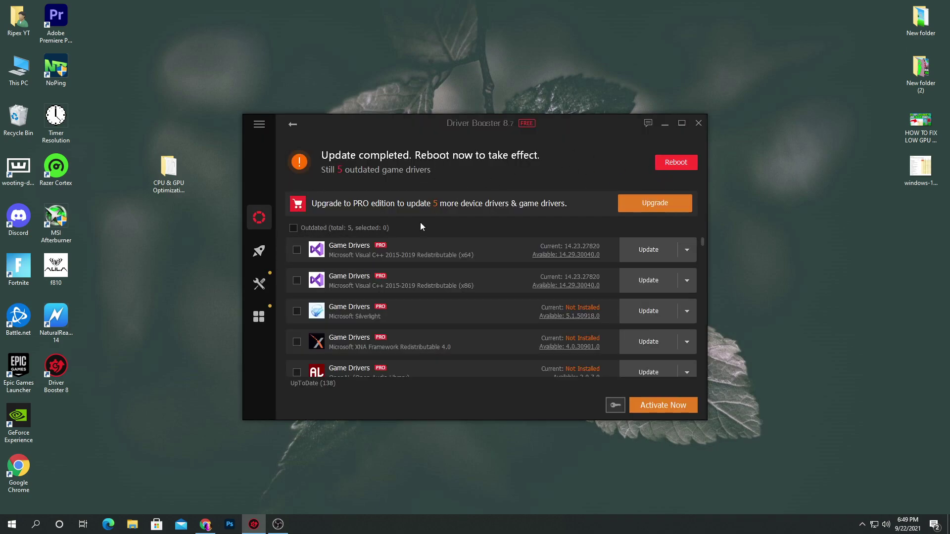
scroll(450, 281, down, 3)
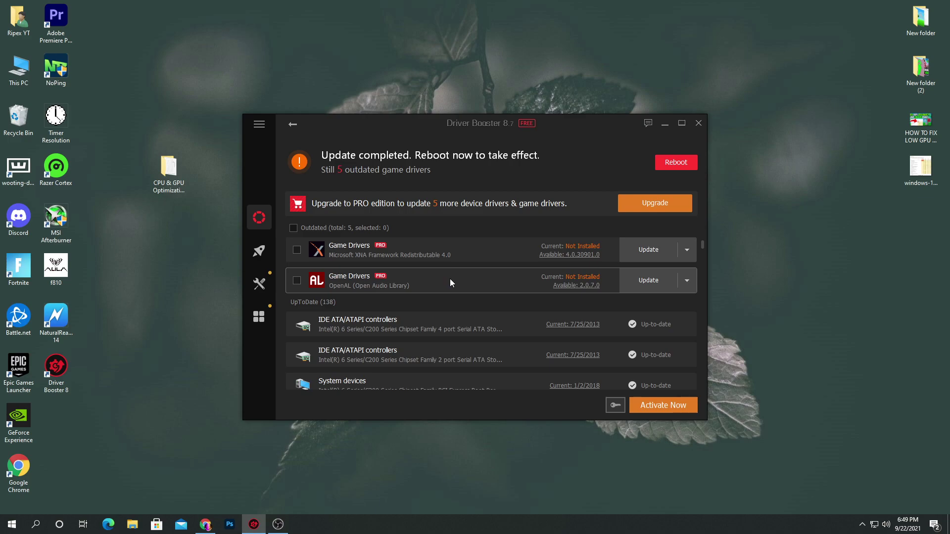
scroll(417, 277, up, 3)
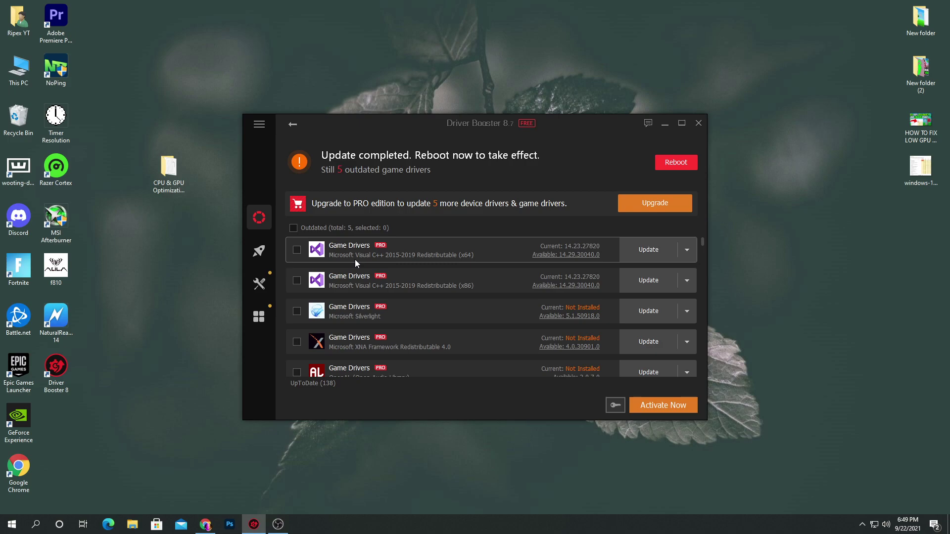
scroll(424, 317, down, 6)
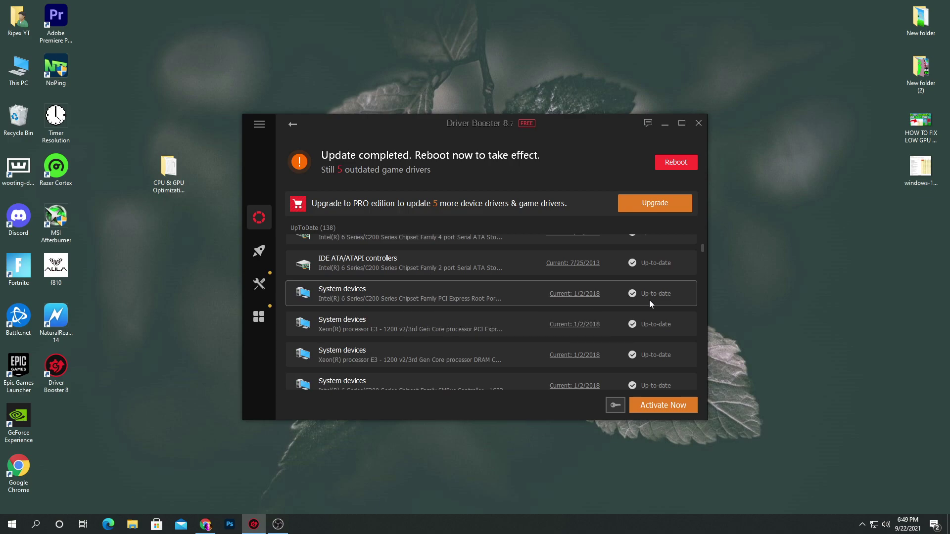
scroll(599, 297, up, 5)
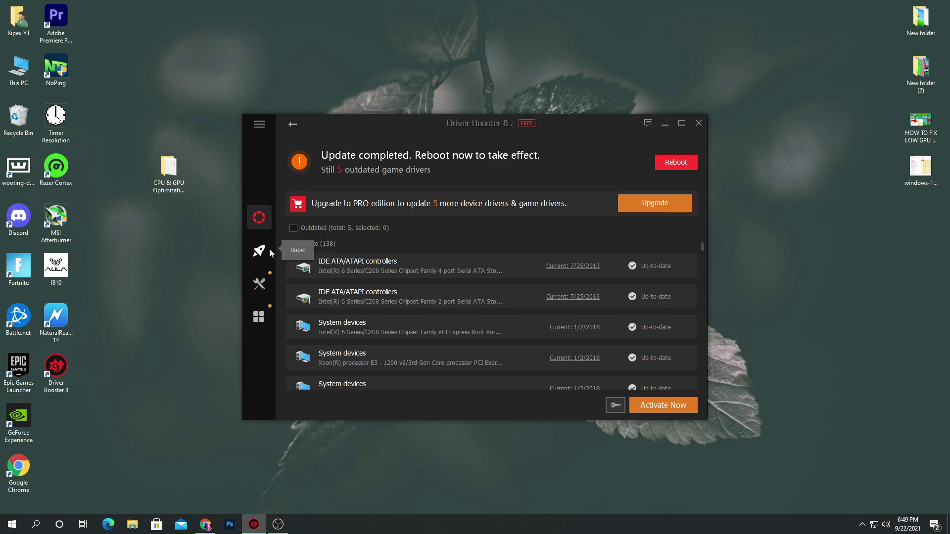
click(258, 250)
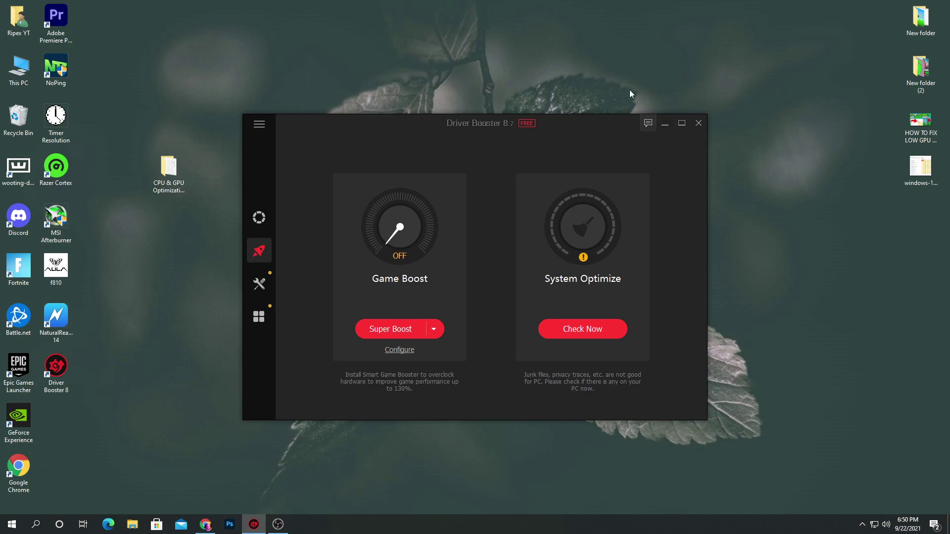
Step: Close Driver Booster, open the 3- Power Up CPU folder and launch the mzcpu installer as administrator
click(699, 122)
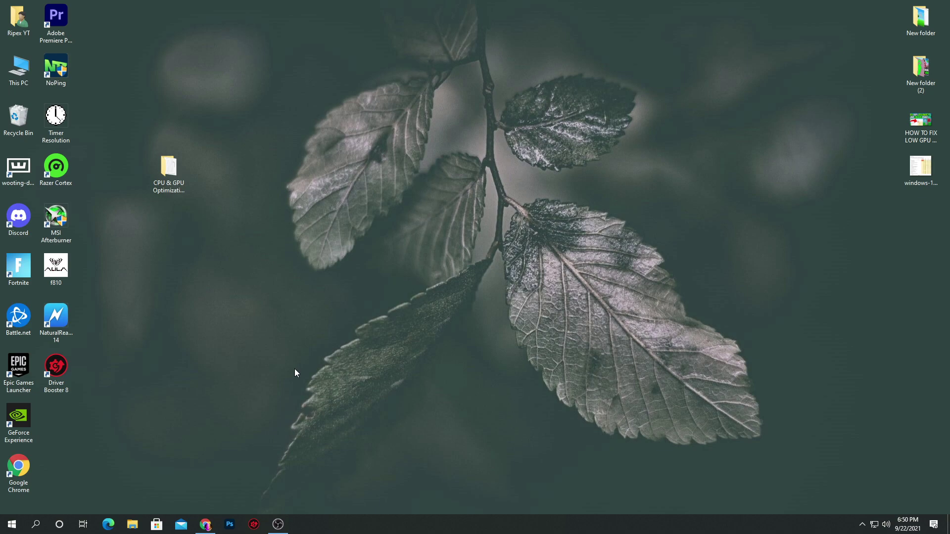
double_click(168, 168)
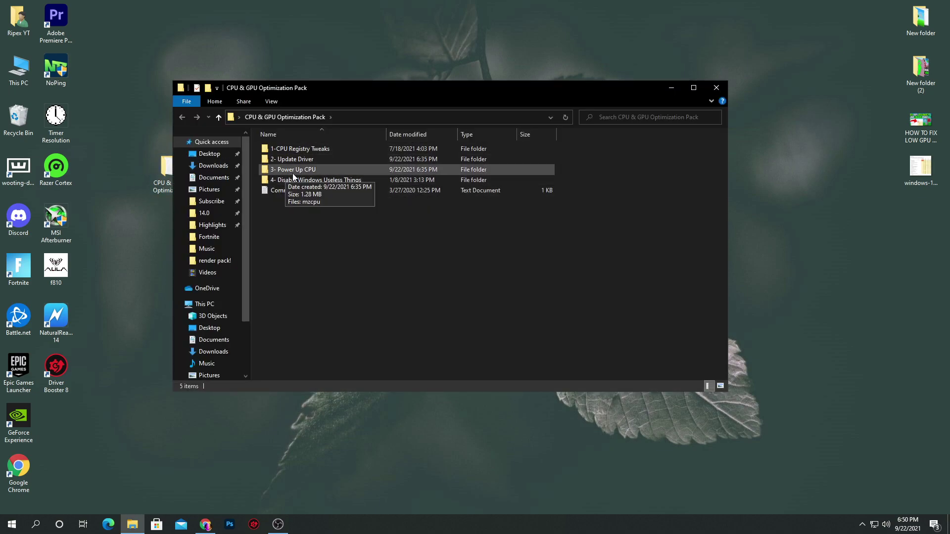
double_click(292, 171)
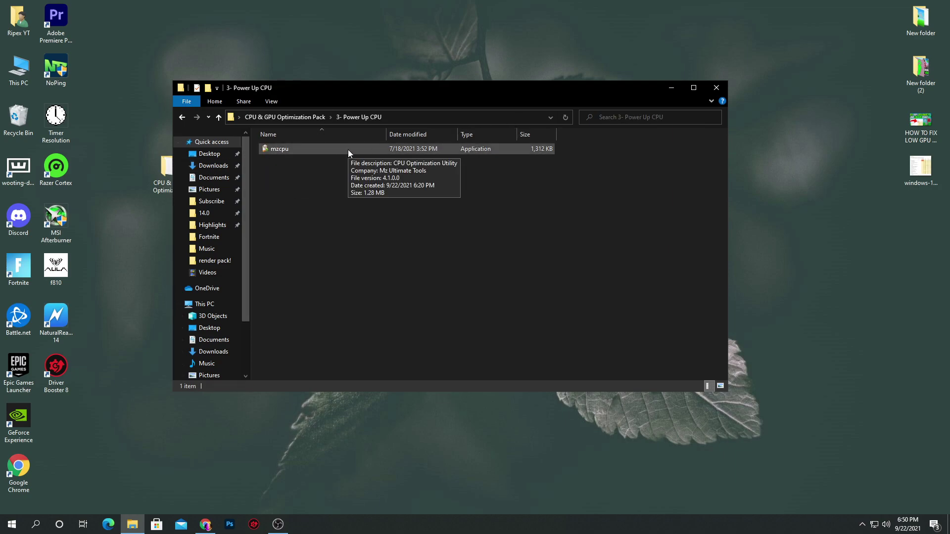
click(286, 153)
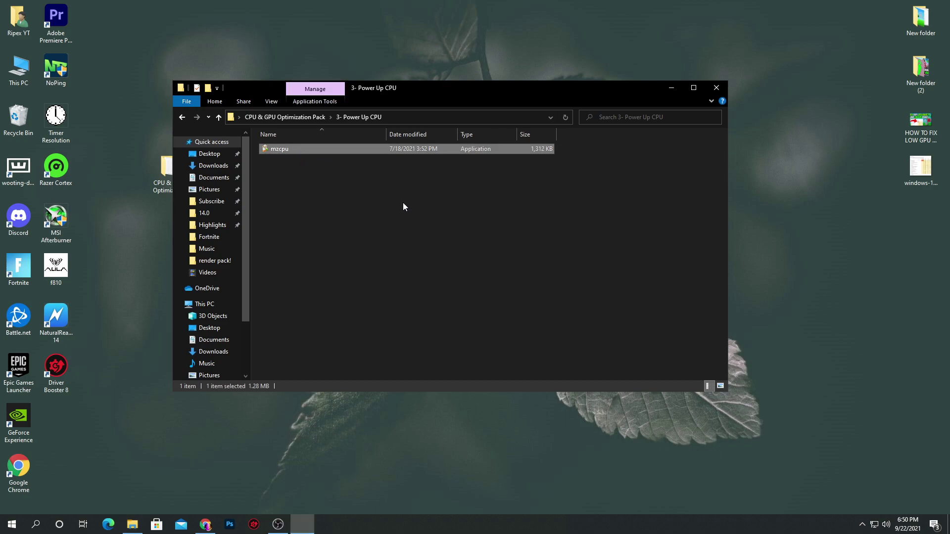
click(422, 333)
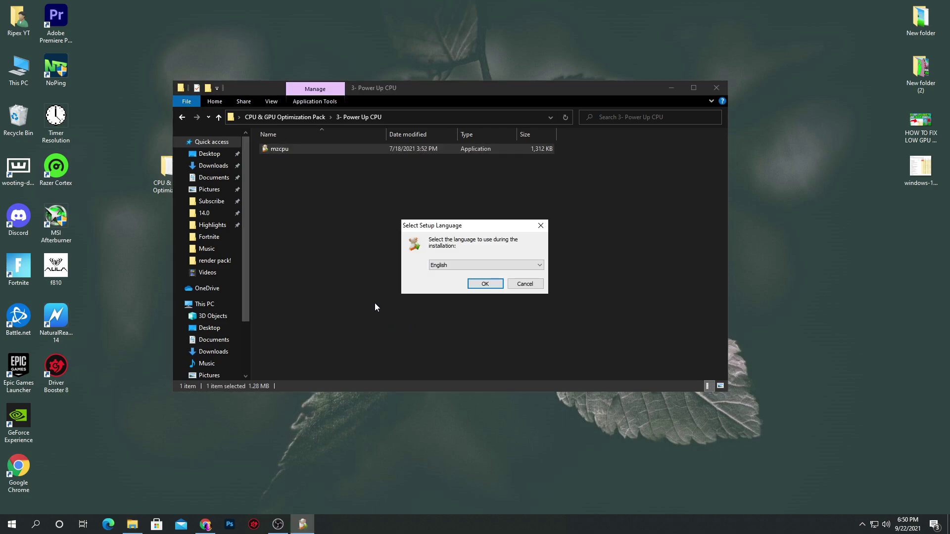
Step: Install Mz CPU Accelerator in English through the setup wizard and launch it
click(501, 284)
click(522, 342)
click(524, 342)
click(525, 343)
click(540, 341)
click(538, 341)
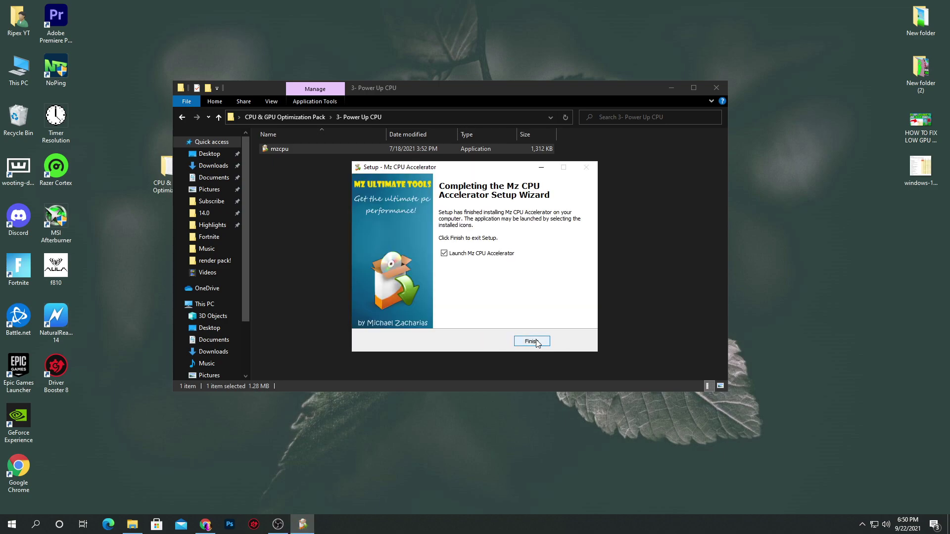
click(536, 342)
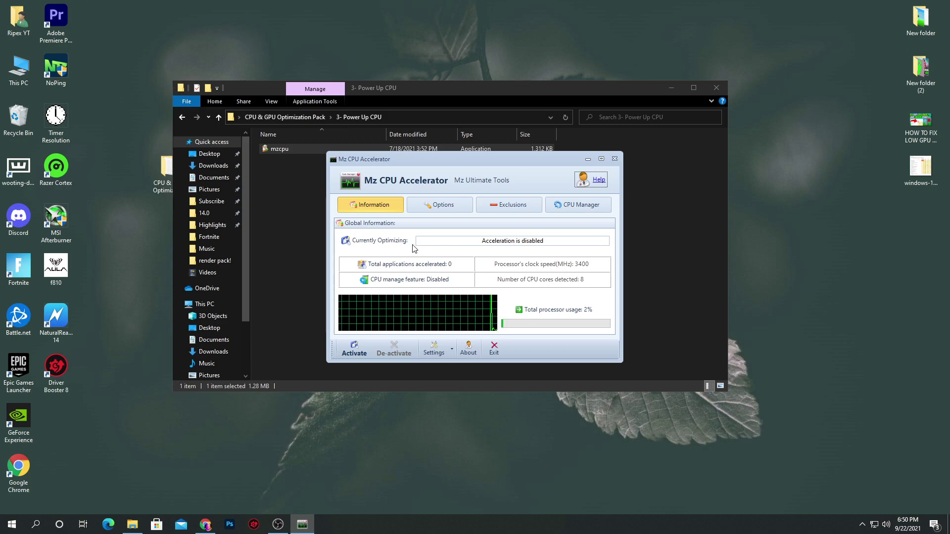
Step: Activate CPU acceleration, close the Mz CPU Accelerator window, and check the tray icons
click(353, 349)
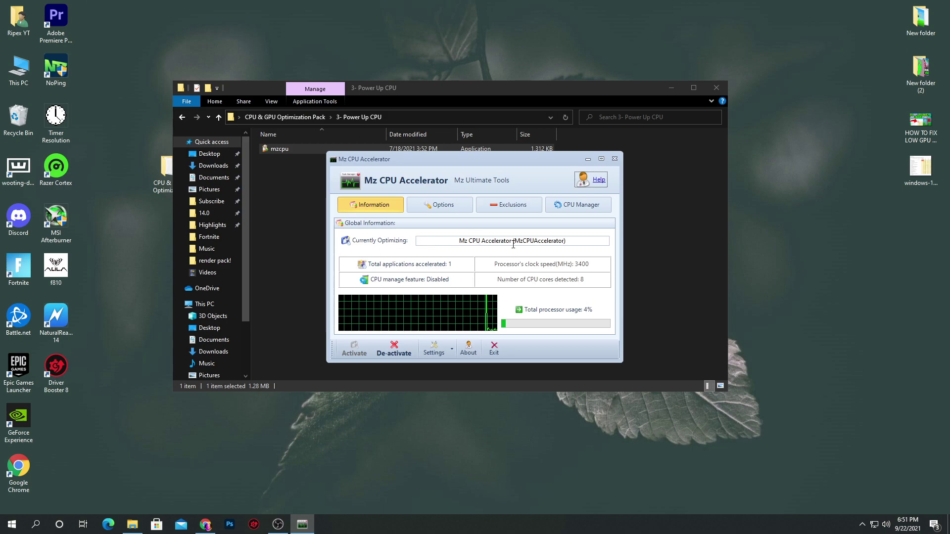
click(588, 159)
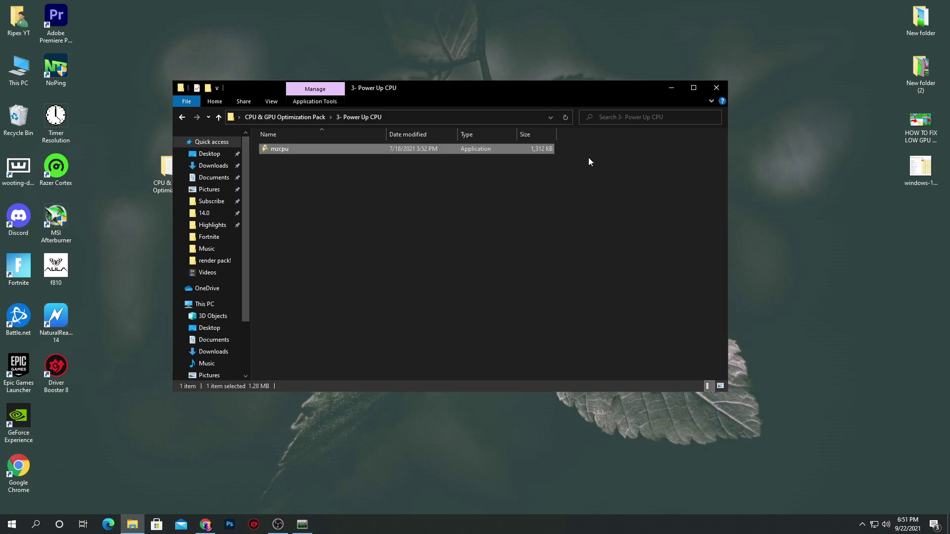
click(302, 528)
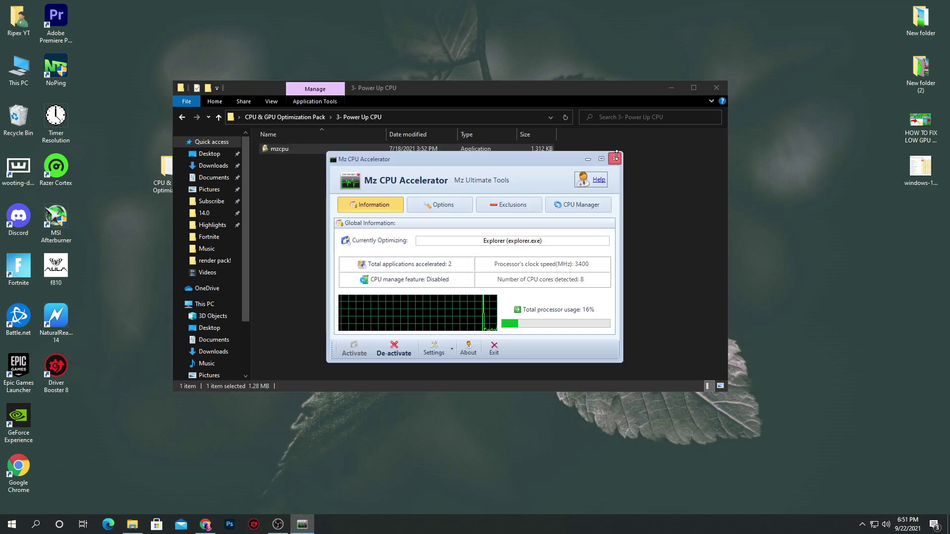
click(611, 158)
click(862, 525)
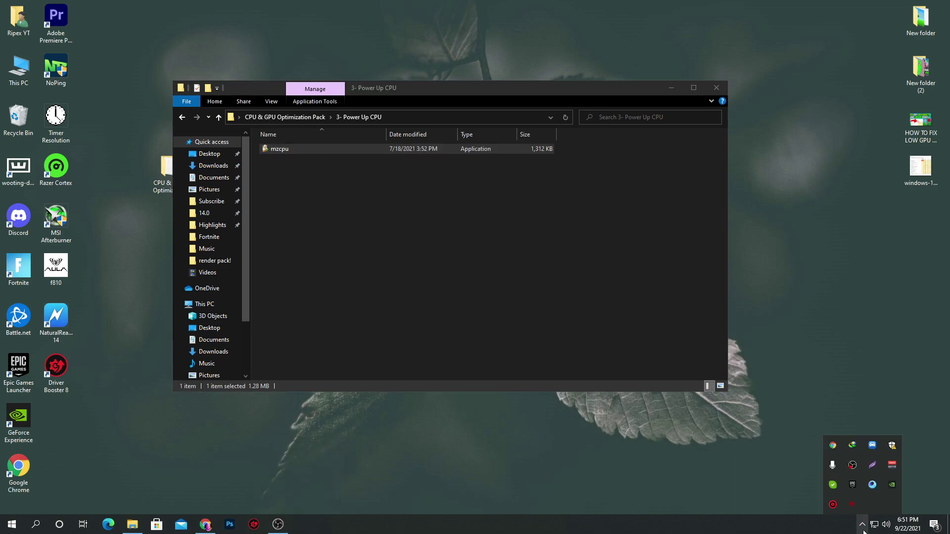
click(844, 509)
click(863, 524)
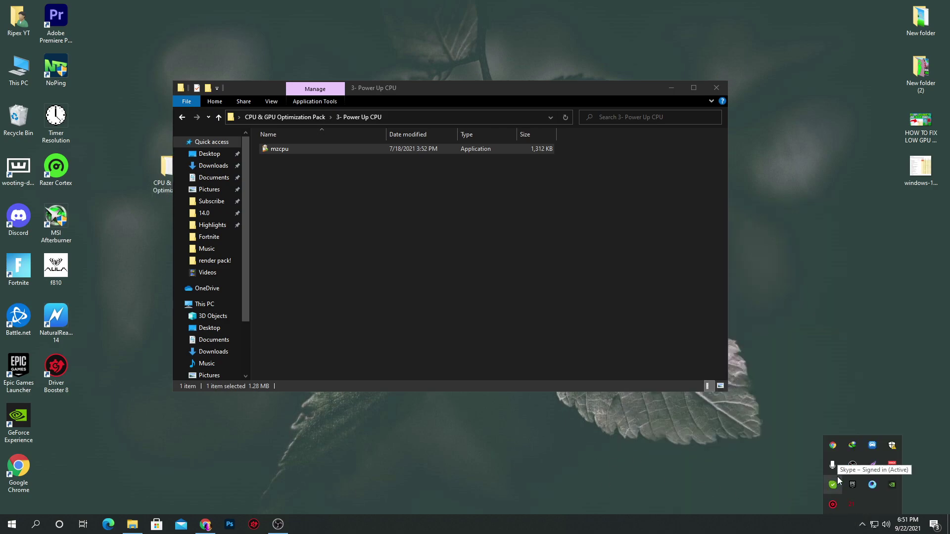
click(862, 528)
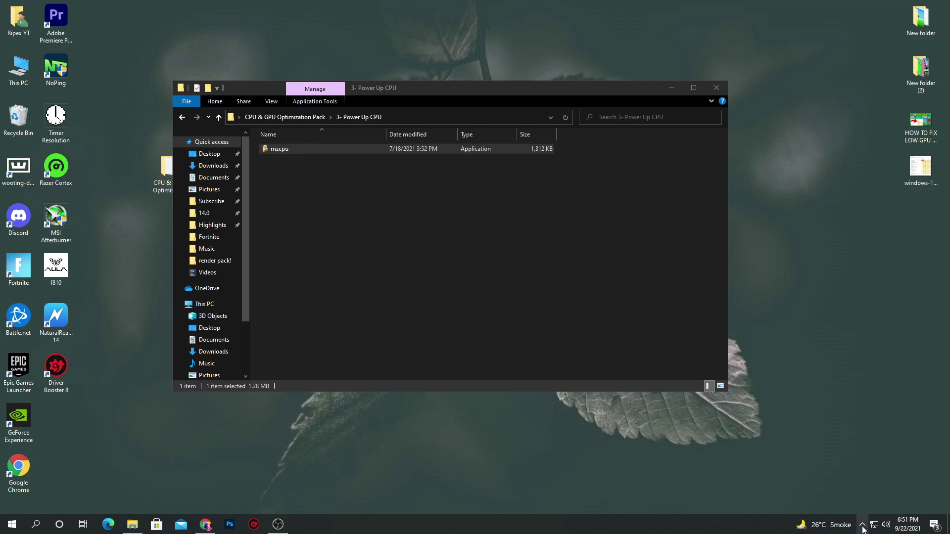
Step: Return to the optimization pack folder and open '4- Disable Windows Useless Things'
key(alt+Left)
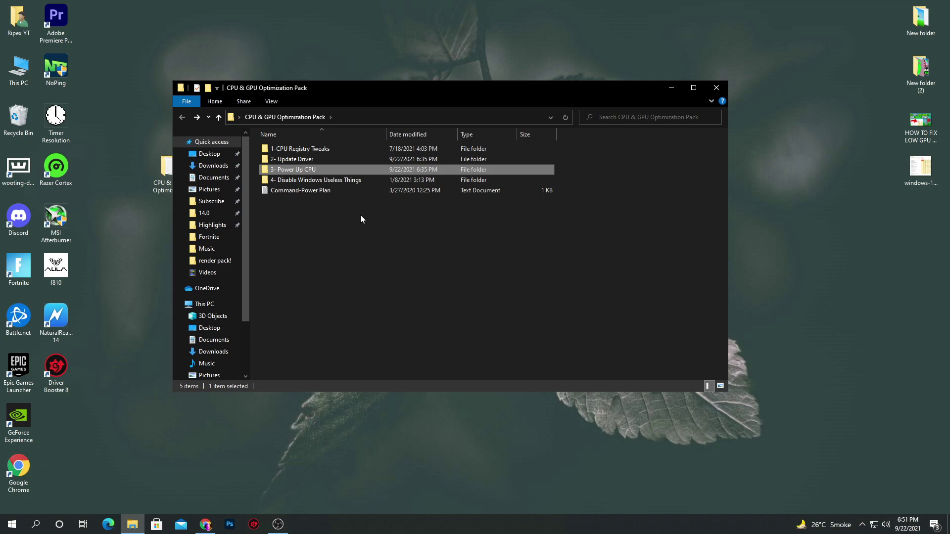
double_click(335, 180)
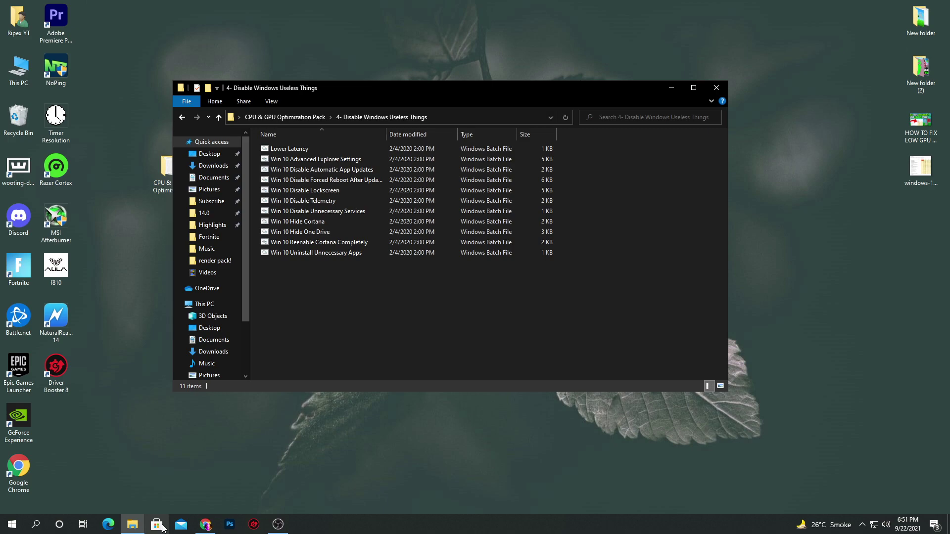
Step: Search 'restore' to reach System Protection and review drive D: without changing it
click(41, 529)
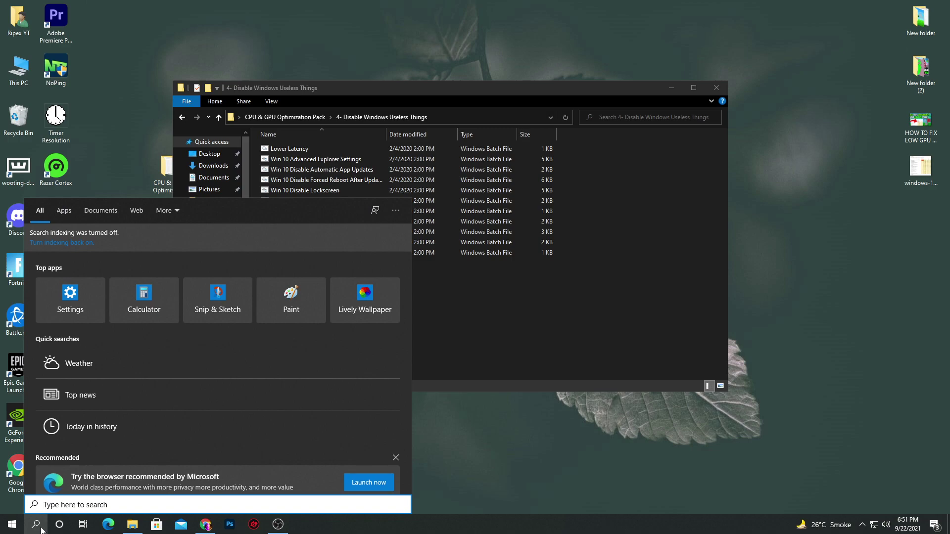
text(res)
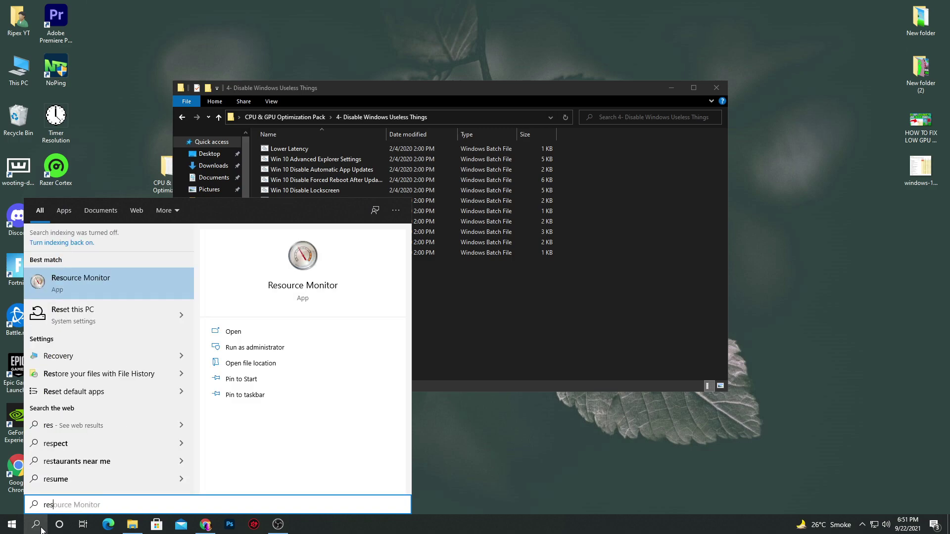
text(tore)
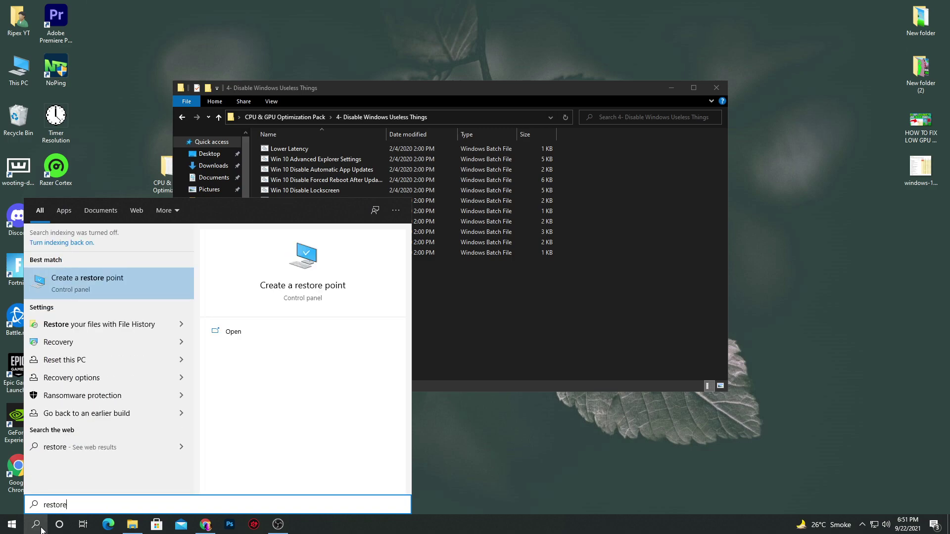
click(75, 280)
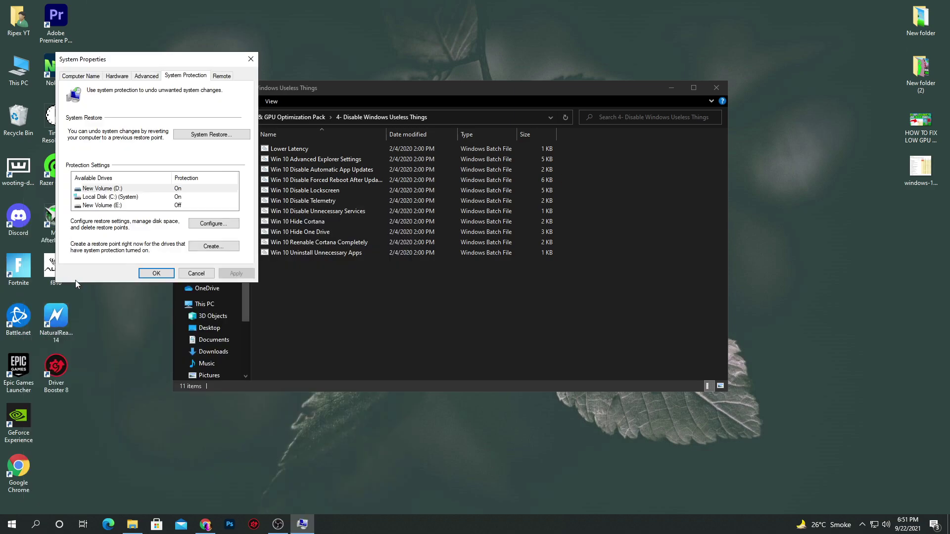
click(204, 222)
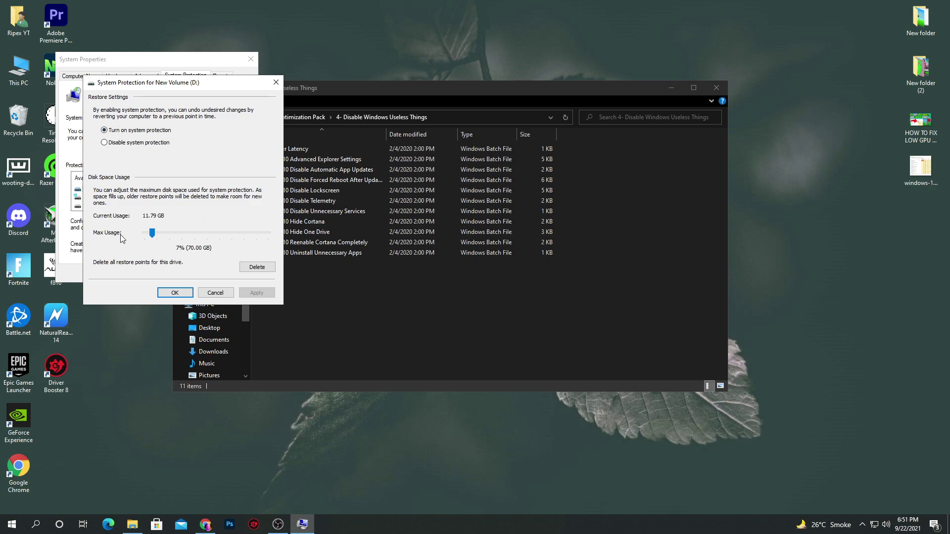
click(231, 293)
Step: Create a restore point named 'windows 1' and close System Properties
click(213, 247)
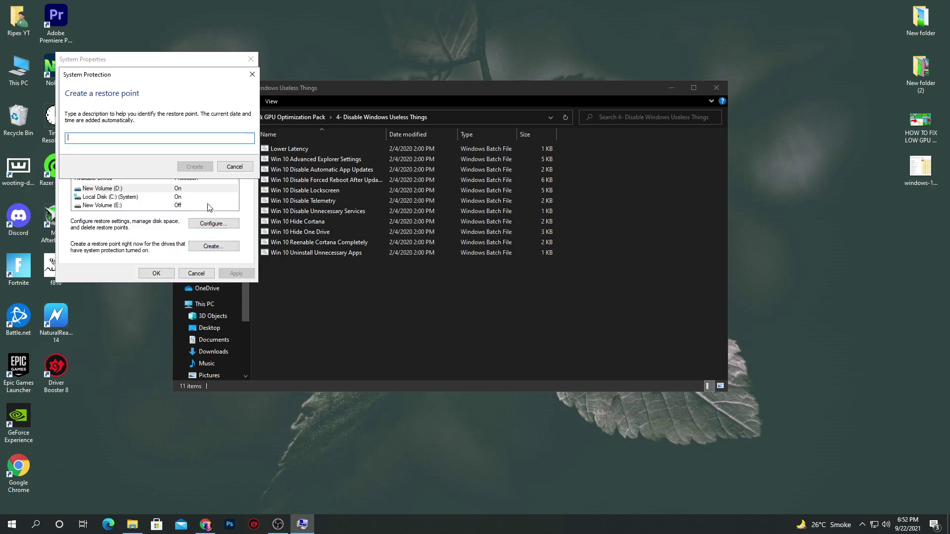
text(windows 10)
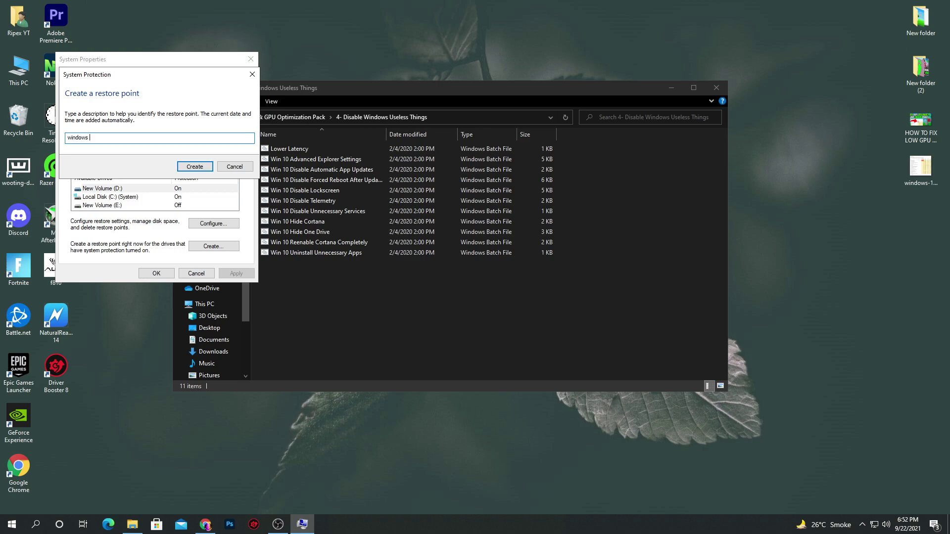
click(198, 165)
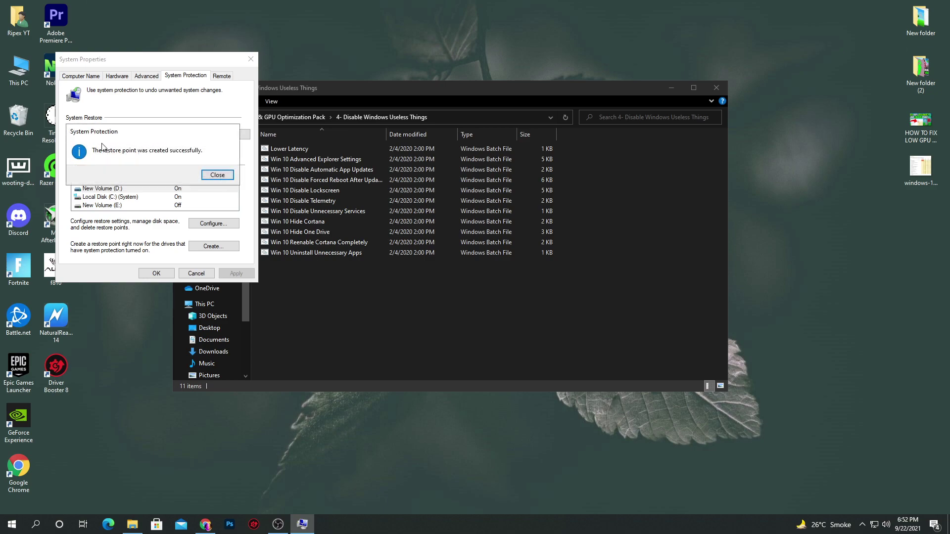
click(224, 176)
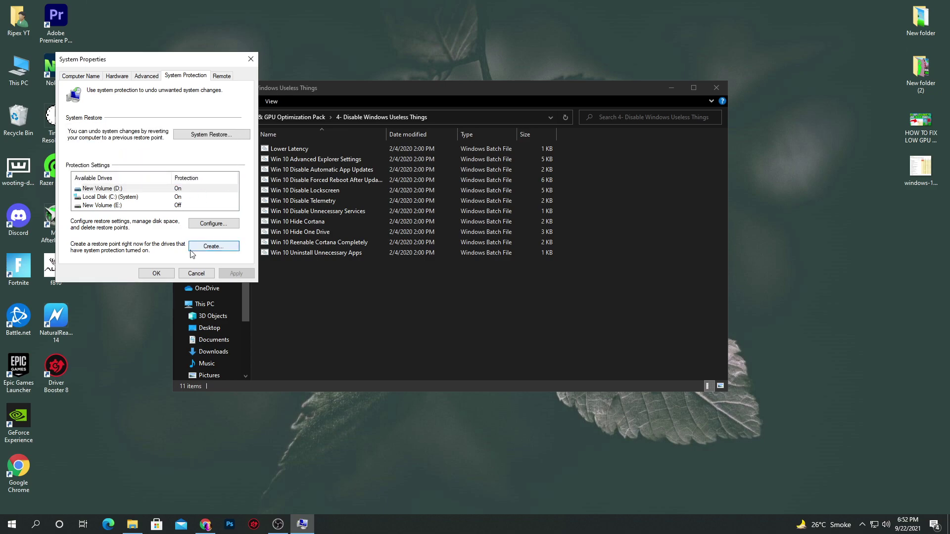
click(156, 273)
Step: Run all eleven batch files as administrator, approving each UAC prompt
drag(296, 270, 396, 144)
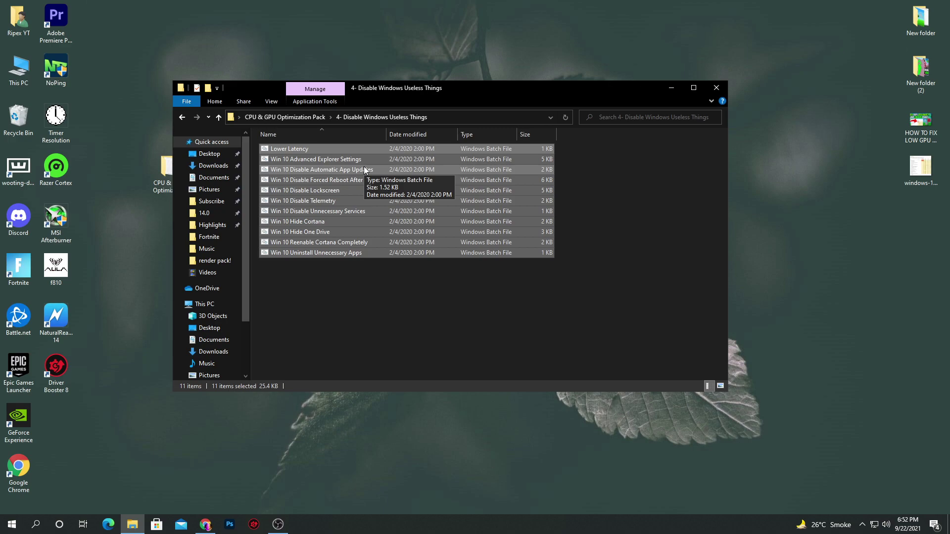
right_click(315, 158)
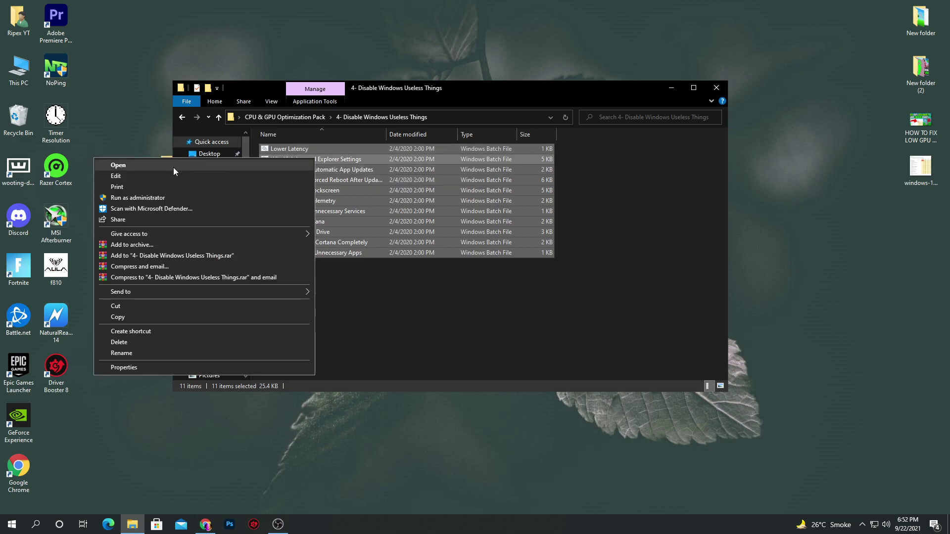
click(134, 198)
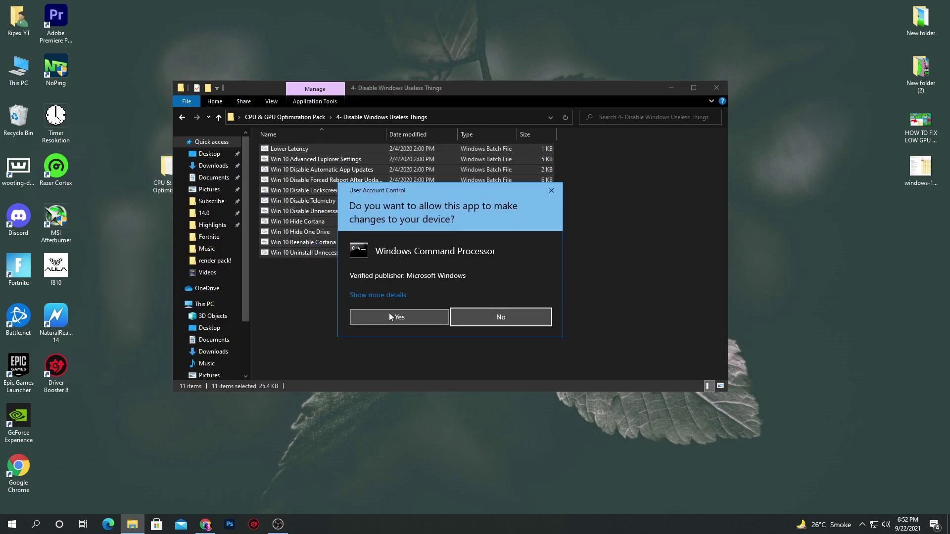
click(384, 315)
click(389, 315)
click(398, 316)
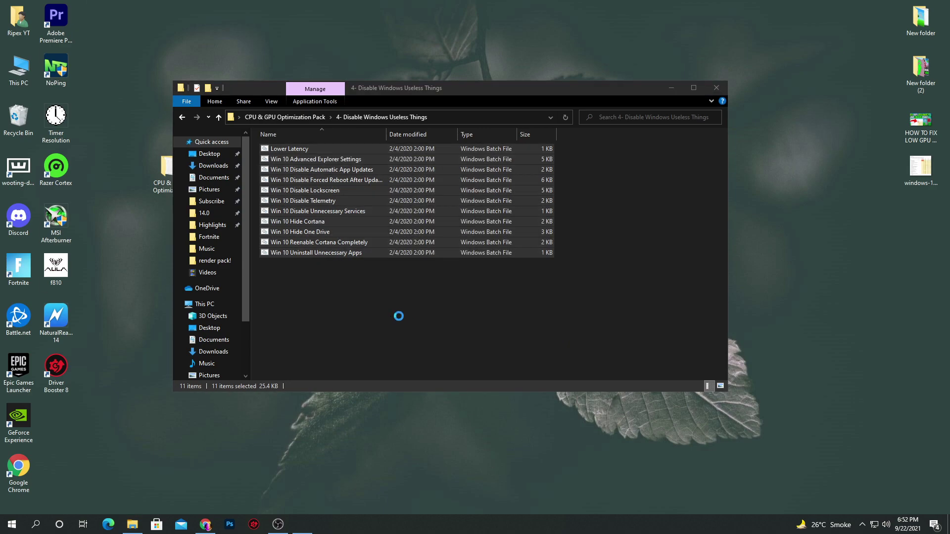
click(400, 317)
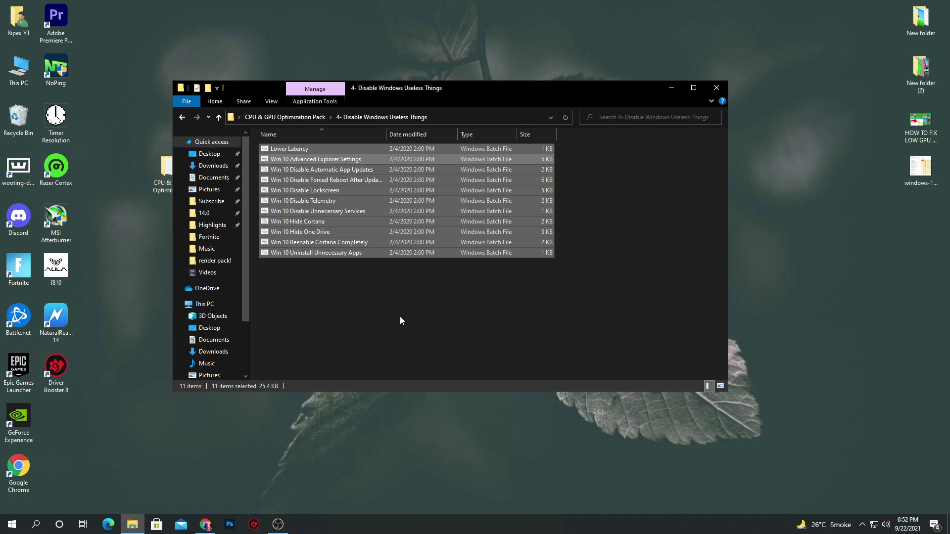
click(401, 320)
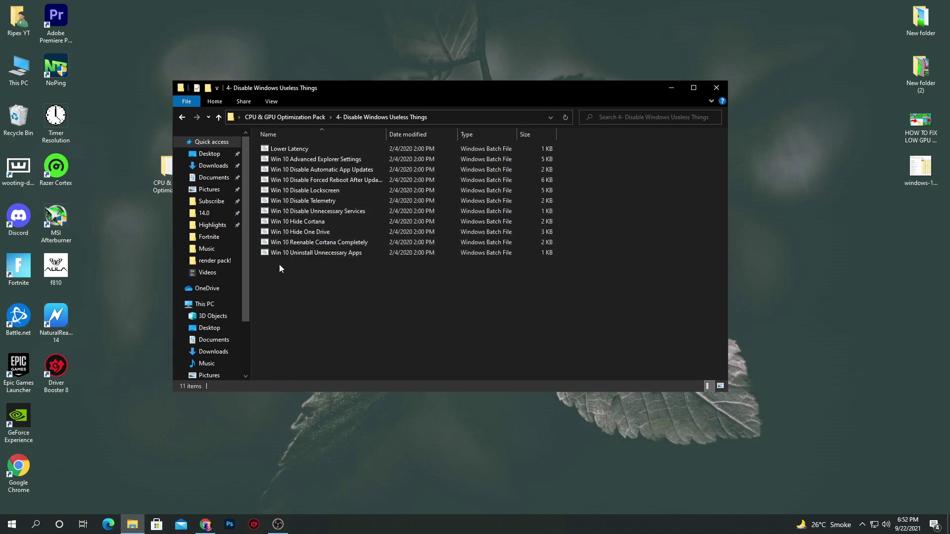
Step: Copy the powercfg command line from the Command-Power Plan note
click(292, 117)
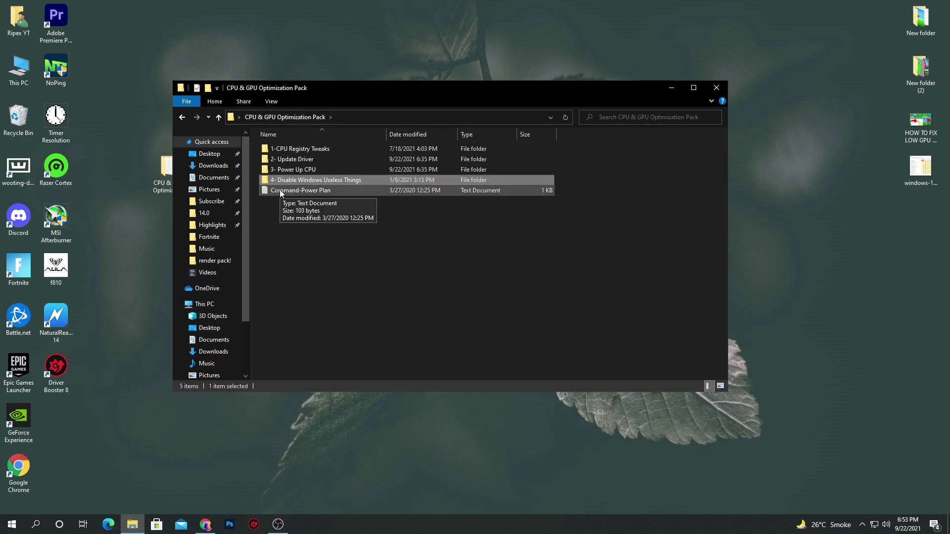
double_click(305, 192)
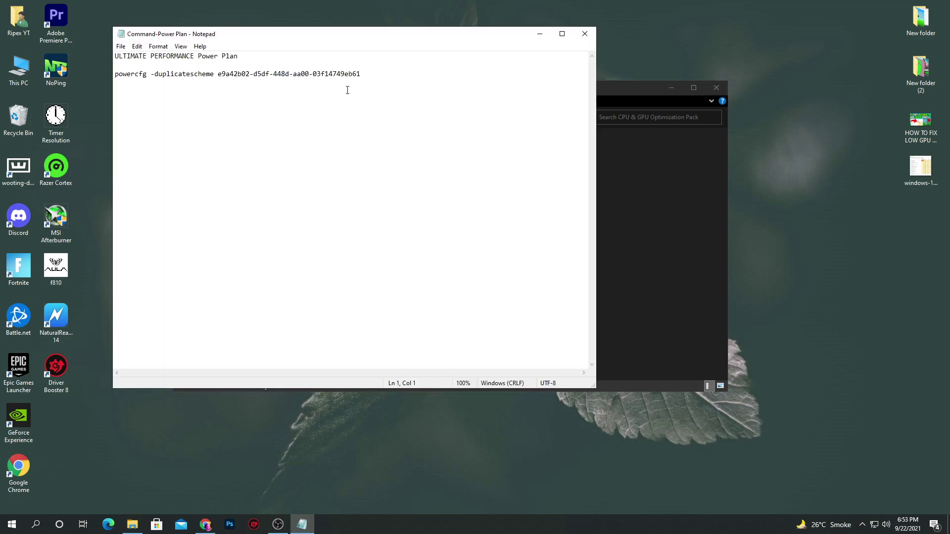
drag(381, 75, 4, 73)
right_click(4, 73)
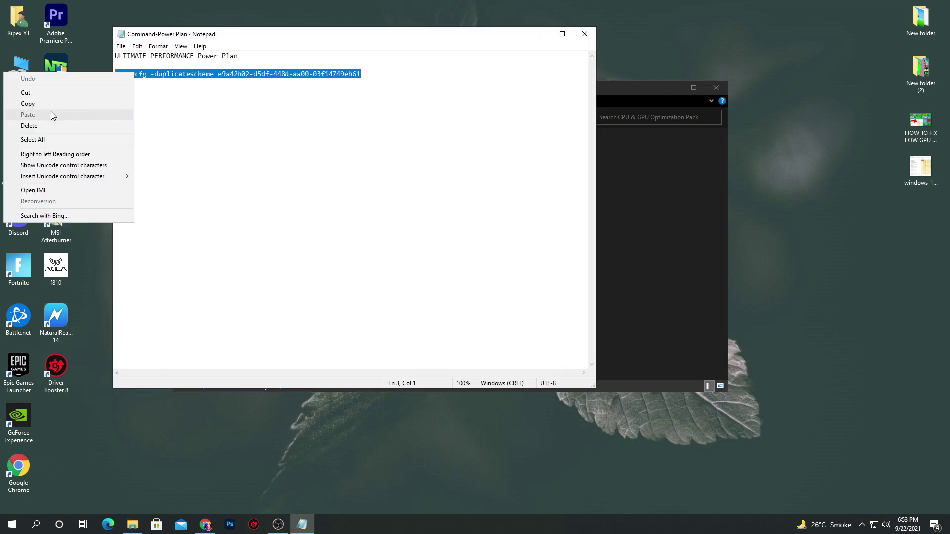
click(27, 104)
Step: Start Command Prompt as administrator from a 'cmd' search
click(35, 524)
text(c)
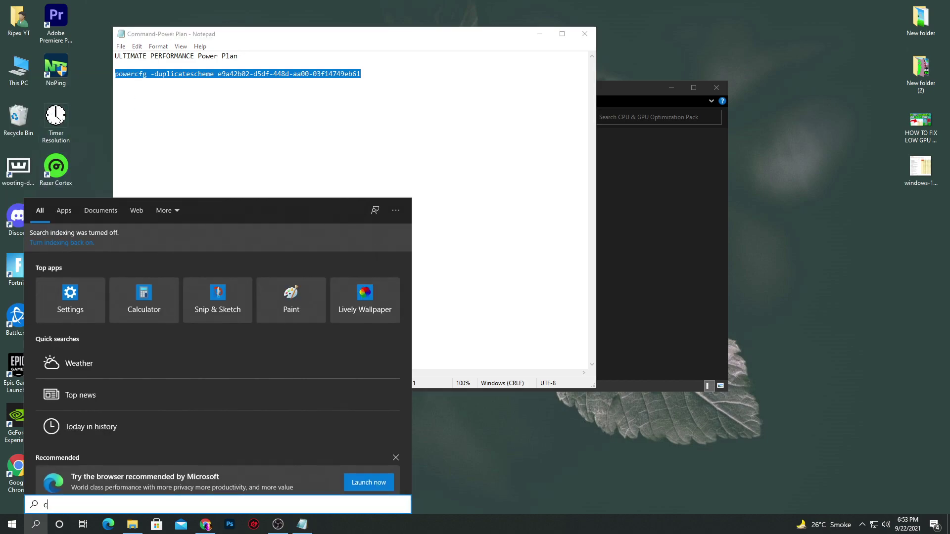
text(md)
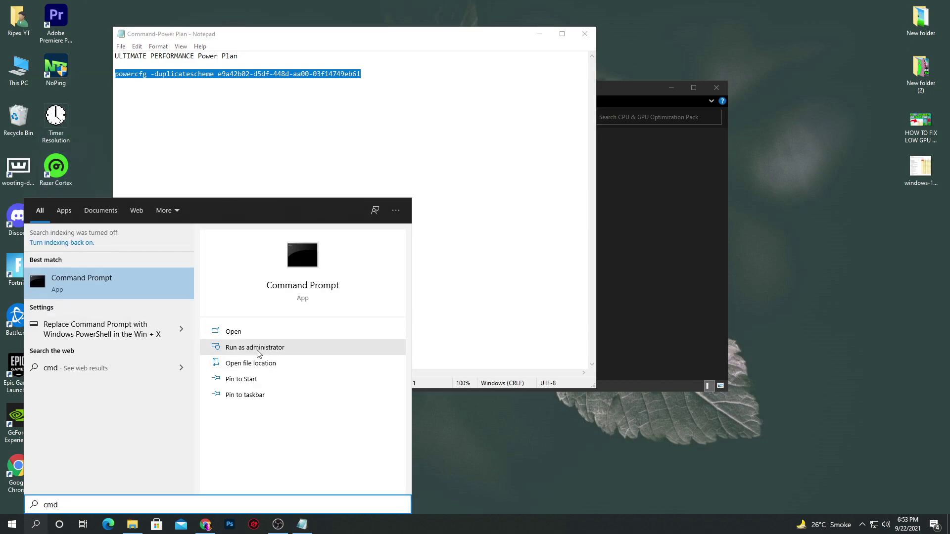
click(238, 353)
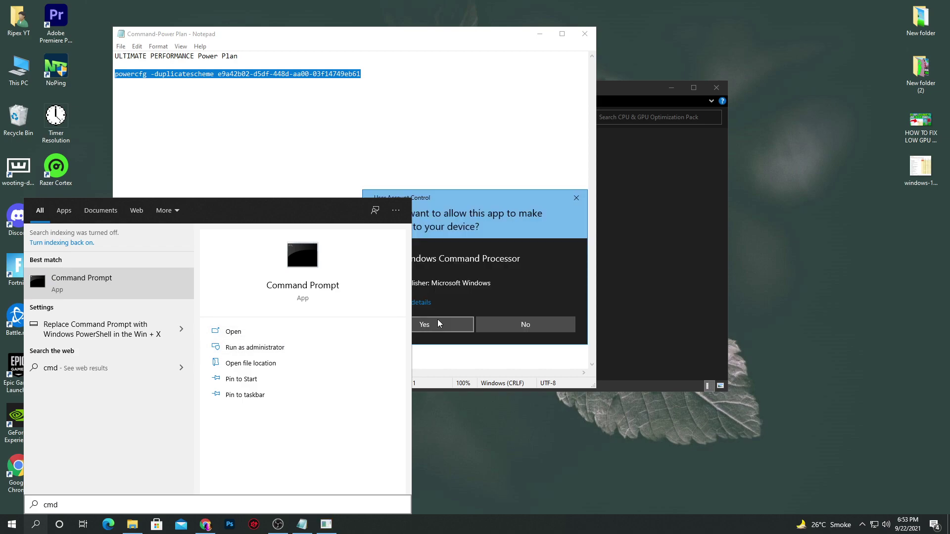
click(437, 323)
Step: Paste and run the powercfg -duplicatescheme command, then close Command Prompt, Notepad and the folder
key(ctrl+v)
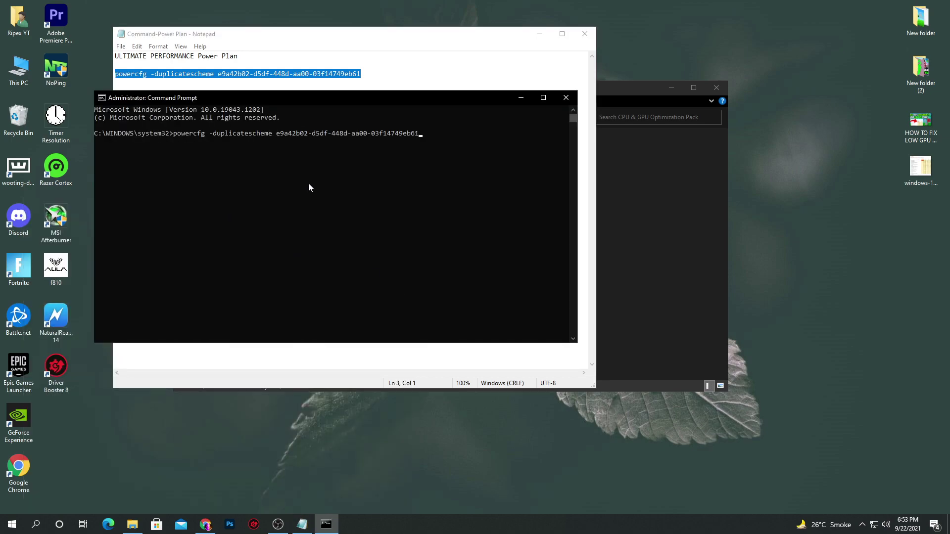
key(Return)
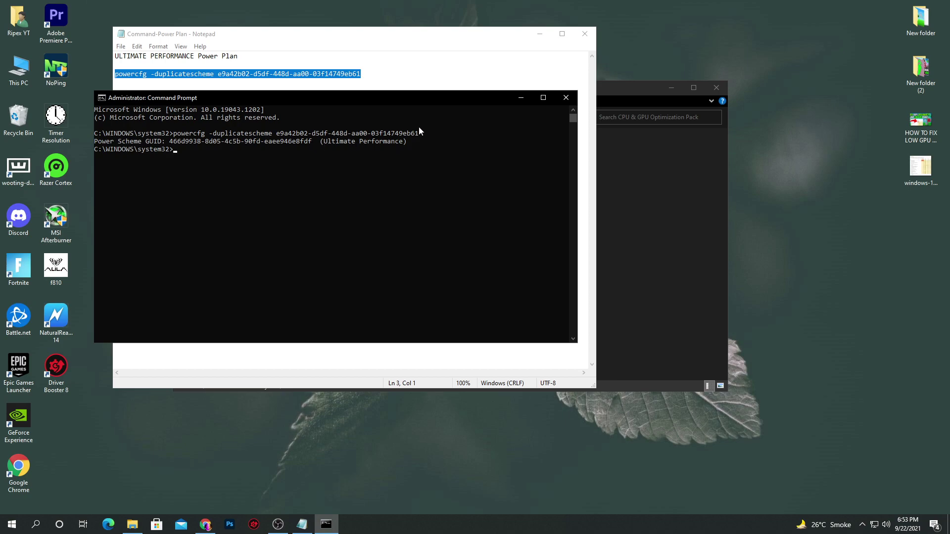
click(568, 98)
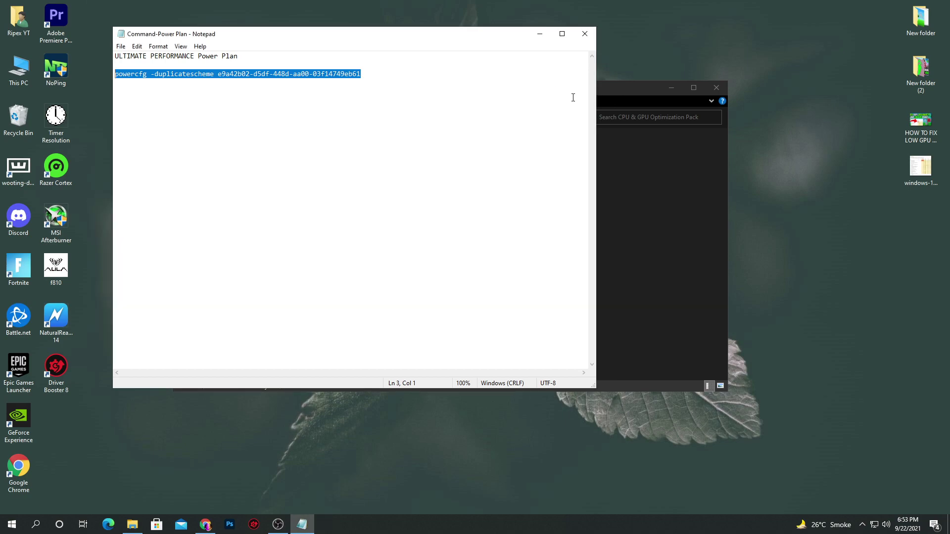
click(585, 34)
click(716, 88)
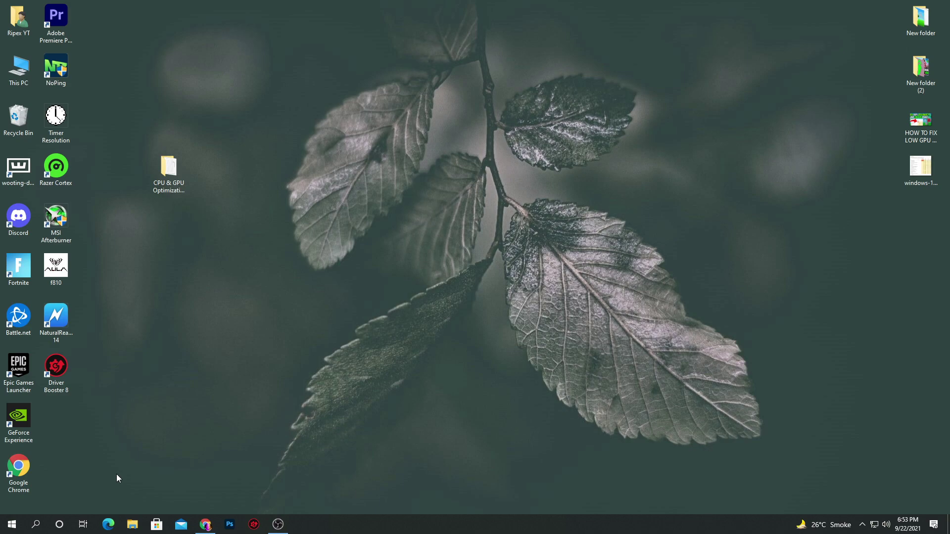
click(35, 524)
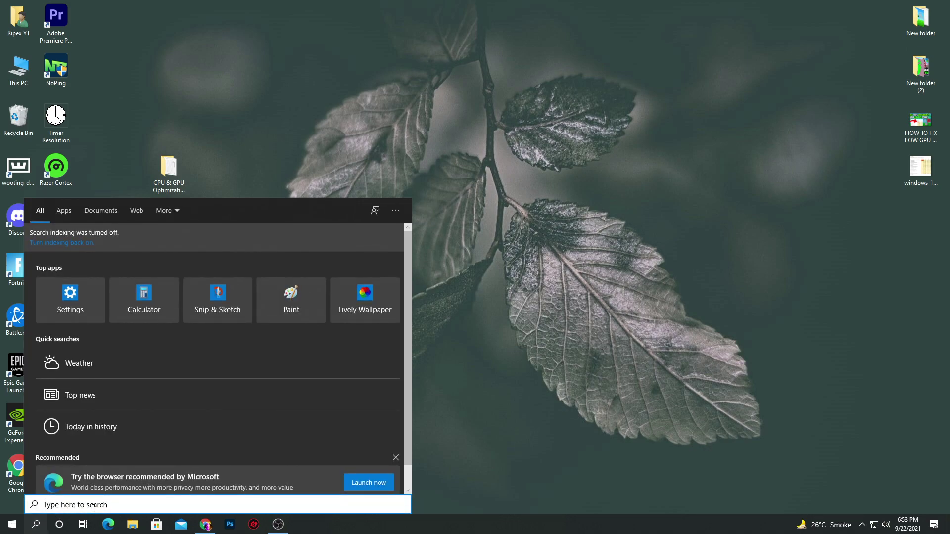
Step: Select Ultimate Performance in Power Options via Power & sleep settings, then close Power Options and Settings
text(power)
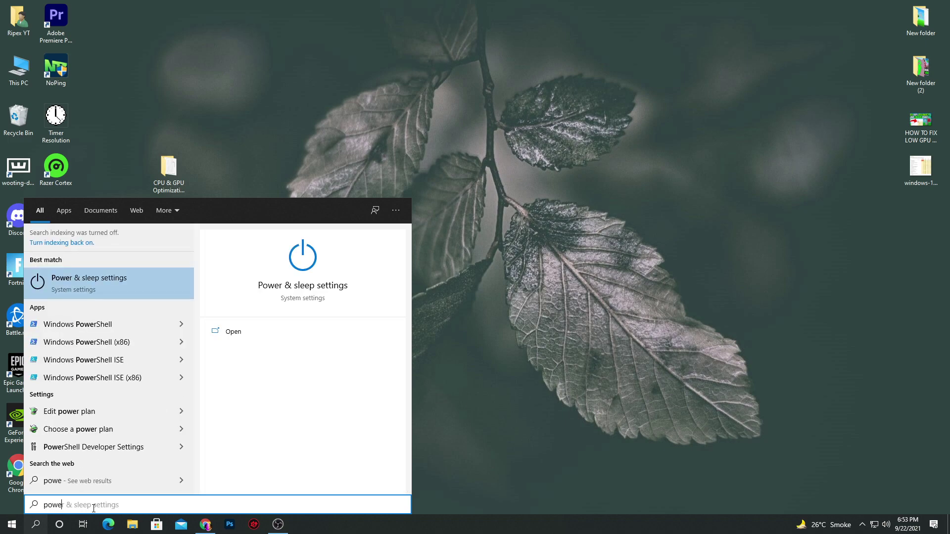
click(84, 288)
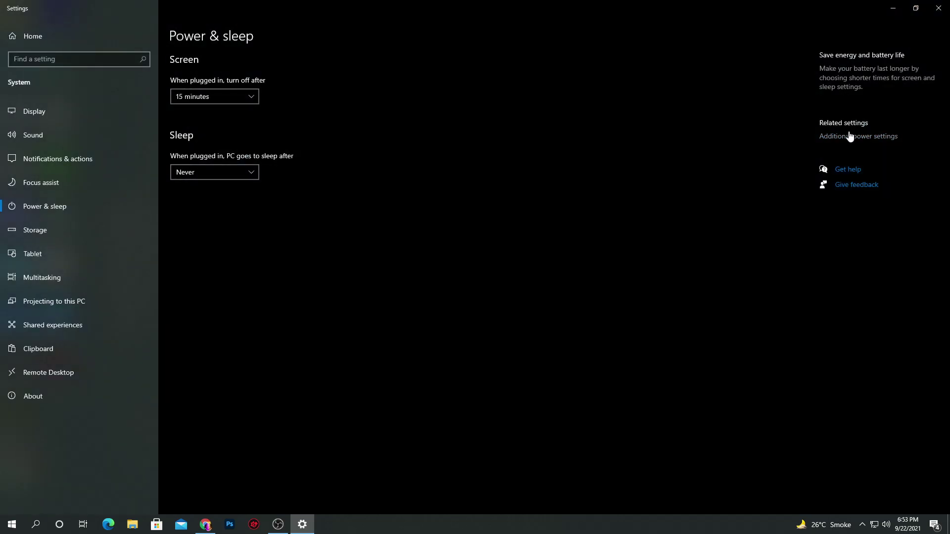
click(849, 137)
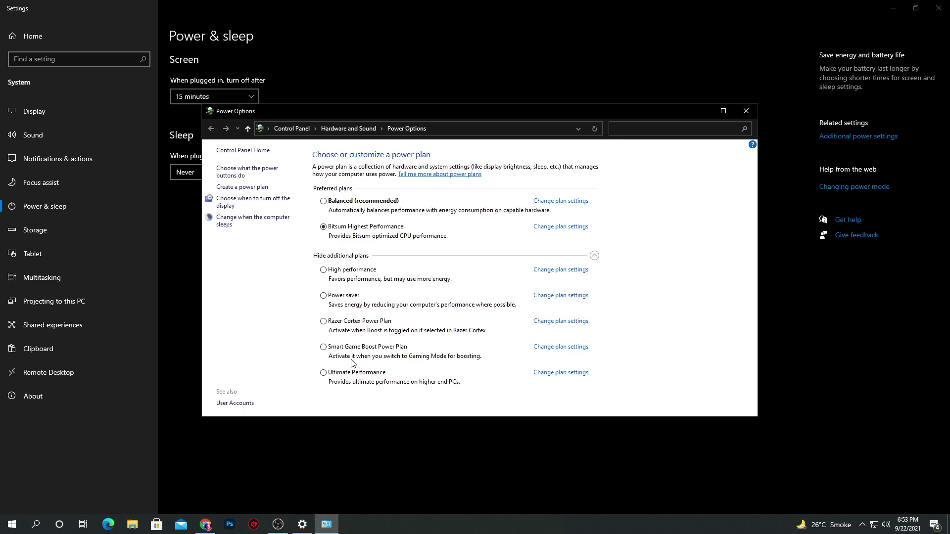
click(323, 375)
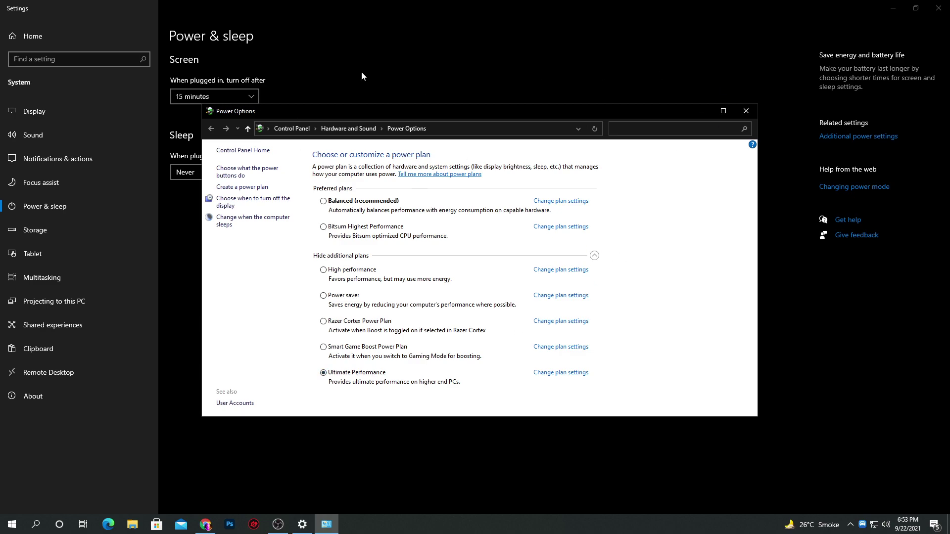
click(747, 113)
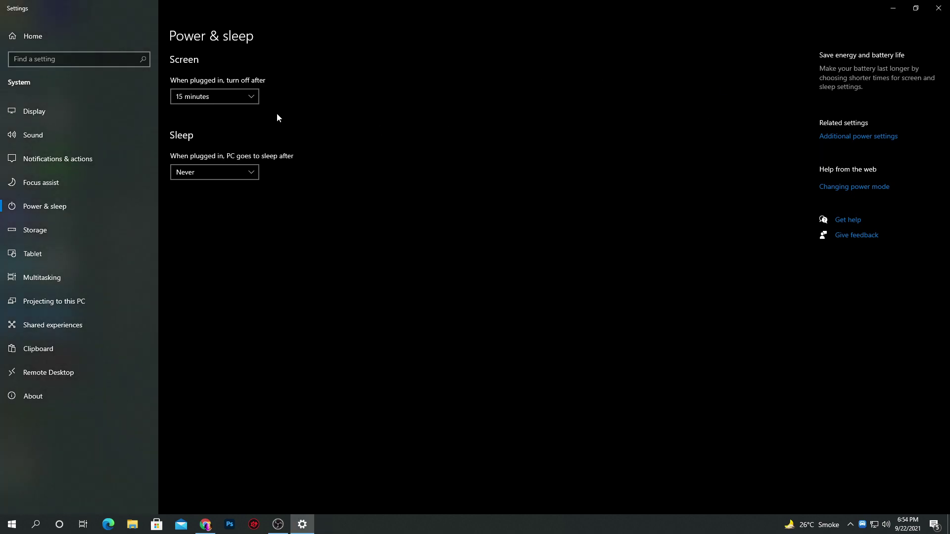
click(938, 7)
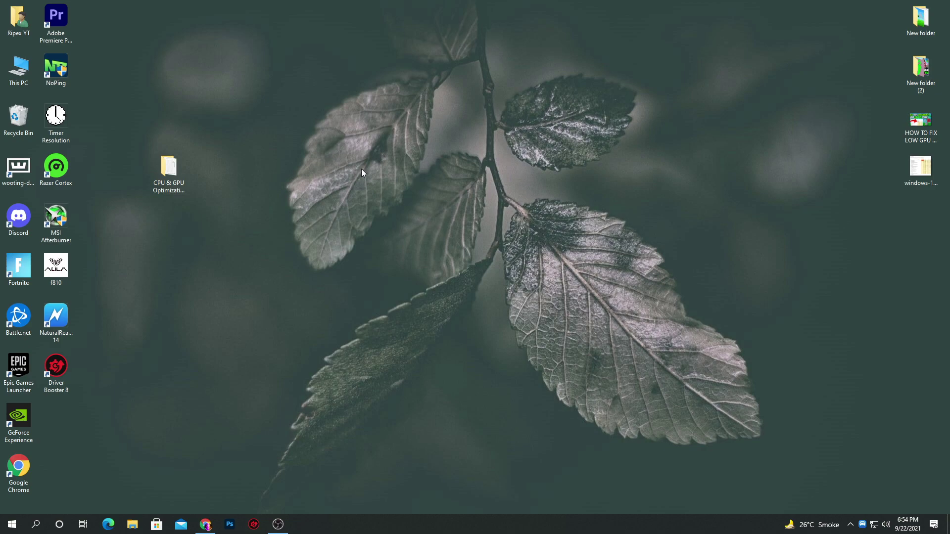
Step: Open Device Manager from This PC's system properties
right_click(20, 74)
click(32, 195)
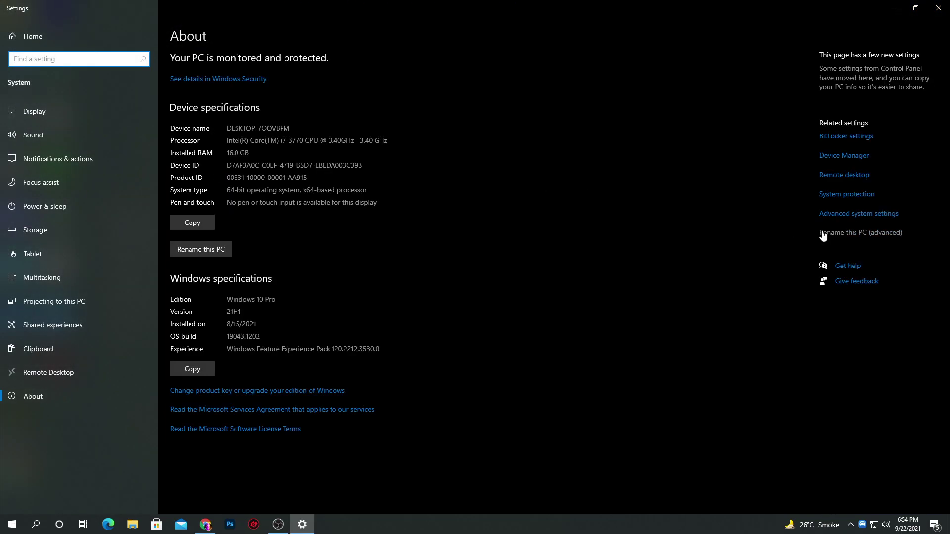
click(836, 156)
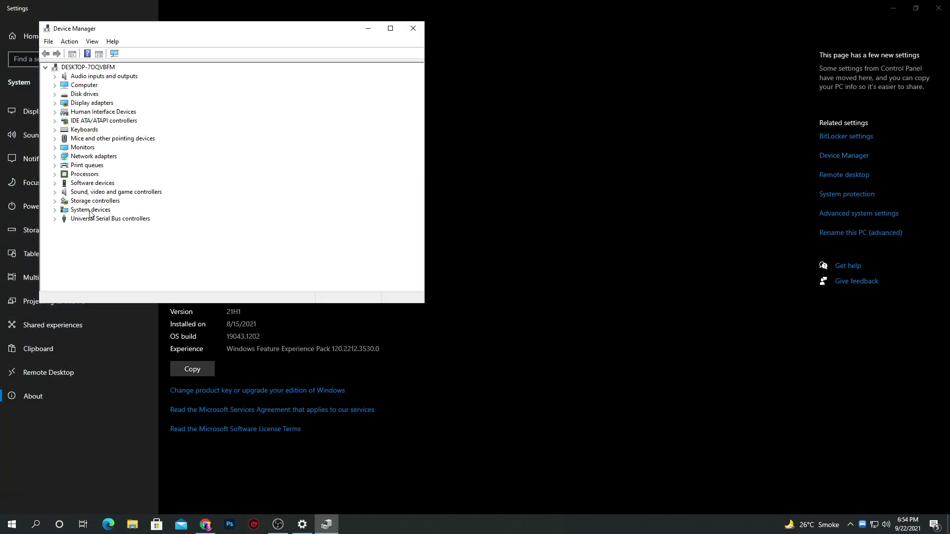
Step: Disable High precision event timer under System devices, then close Device Manager and Settings
click(55, 210)
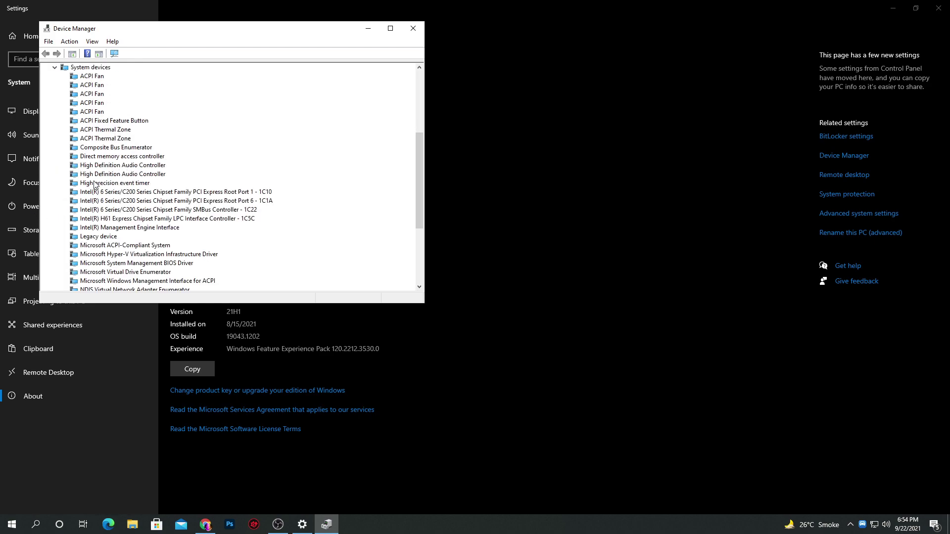
right_click(120, 183)
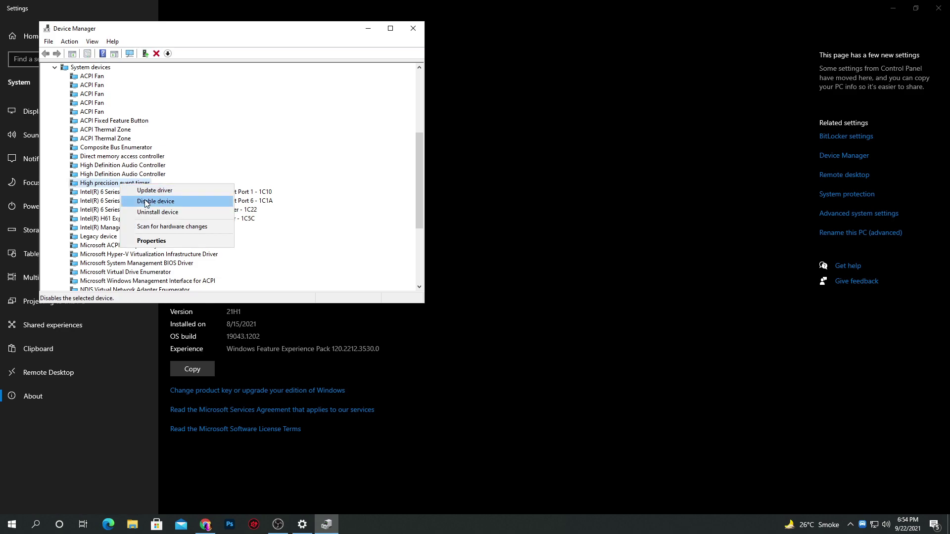
click(147, 202)
click(486, 273)
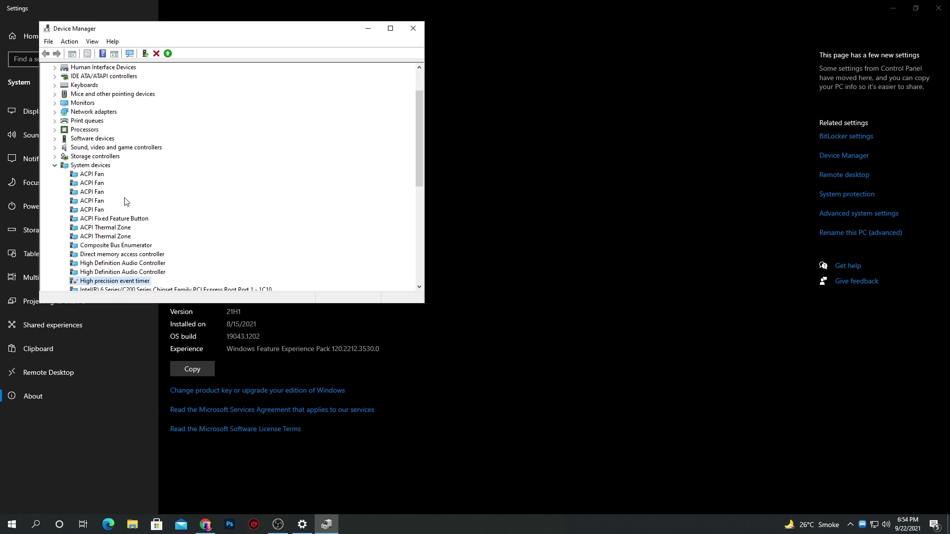
click(413, 28)
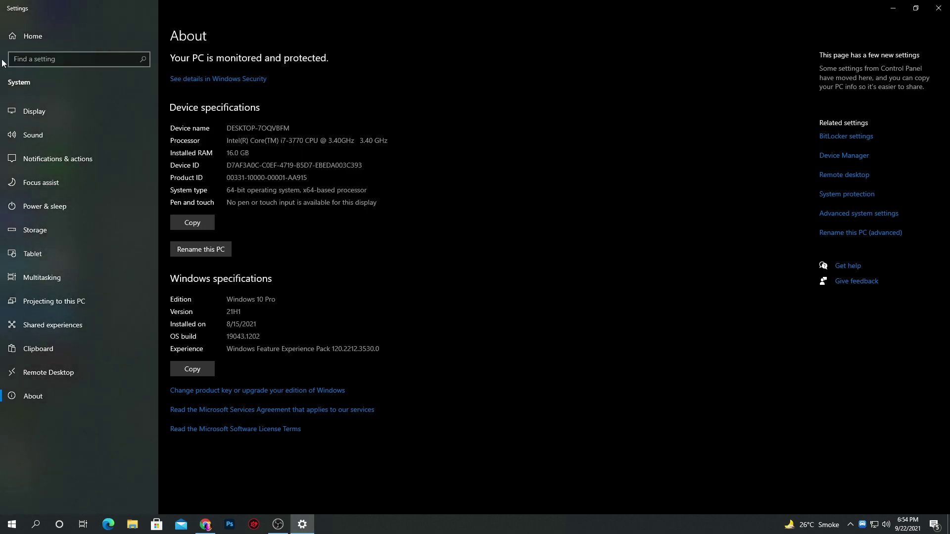
click(938, 8)
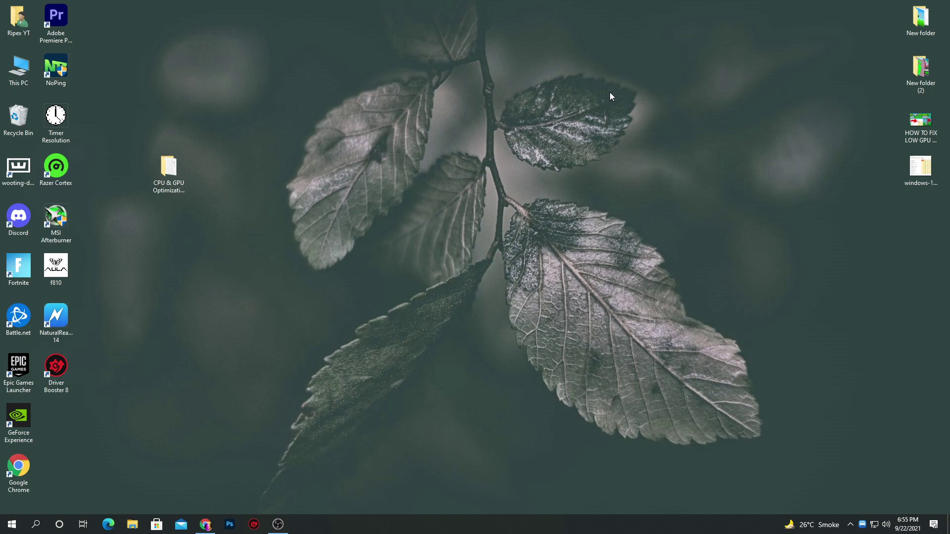
Step: Browse to C:\Program Files\Epic Games\Fortnite\FortniteGame\Binaries\Win64
double_click(22, 70)
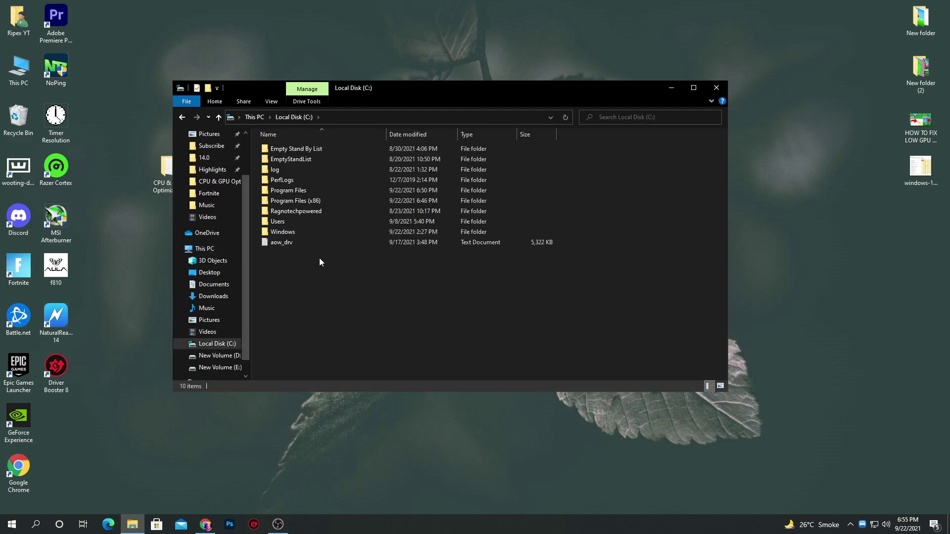
click(311, 190)
double_click(311, 189)
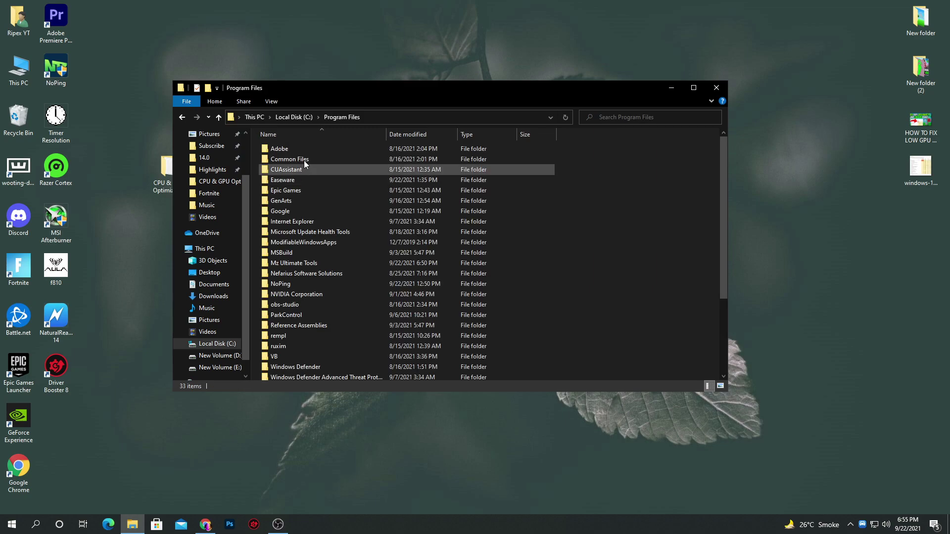
double_click(301, 188)
double_click(297, 150)
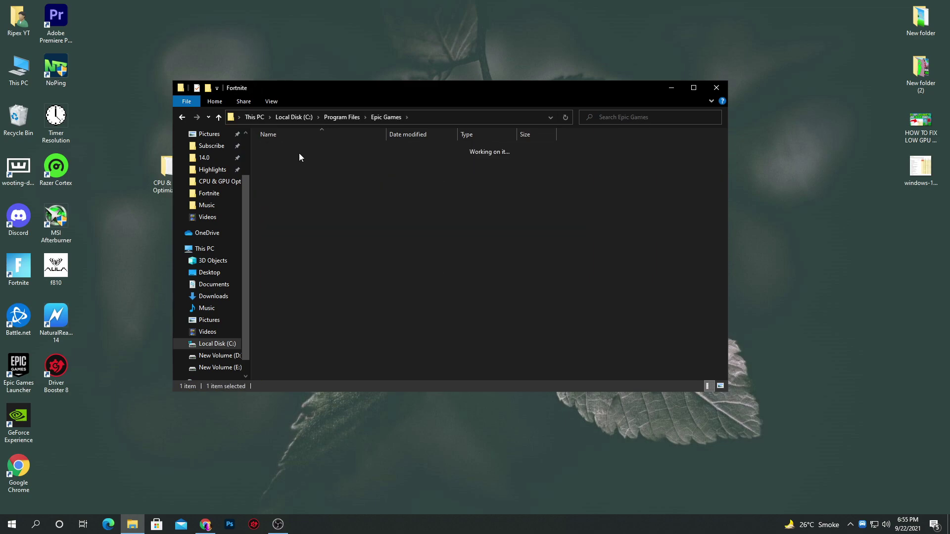
double_click(289, 169)
click(294, 159)
double_click(296, 149)
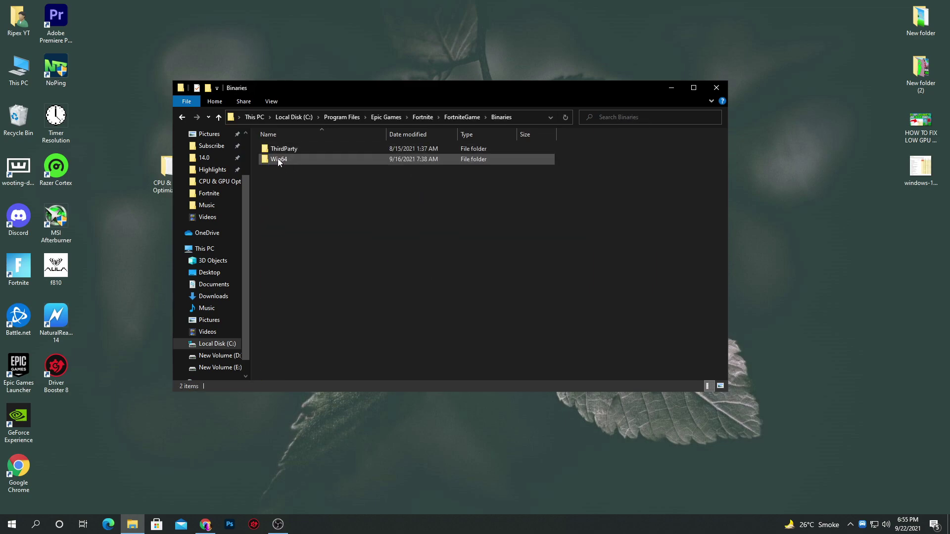
double_click(278, 158)
Step: Maximize the Win64 window and locate the Fortnite application files, including FortniteClient-Win64-Shipping
double_click(498, 89)
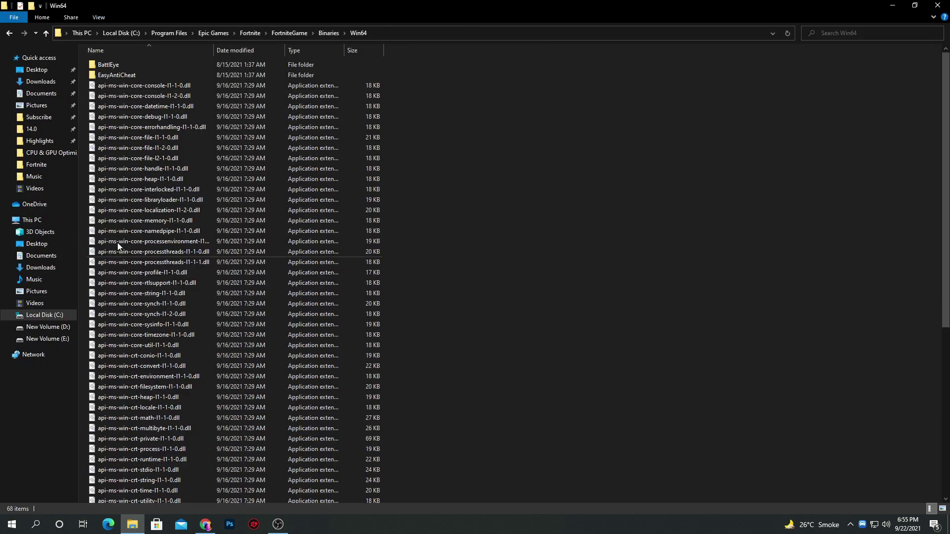
scroll(158, 316, down, 8)
drag(399, 303, 223, 334)
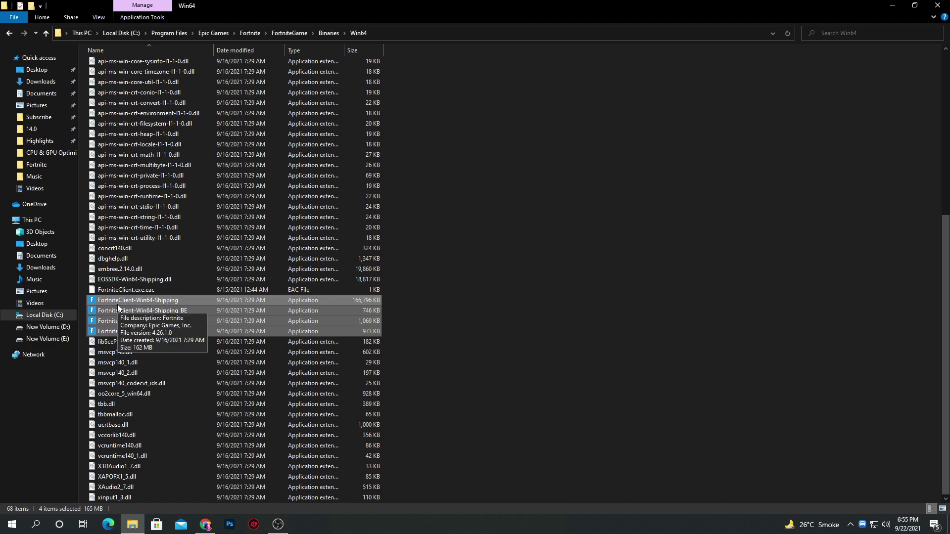
click(516, 331)
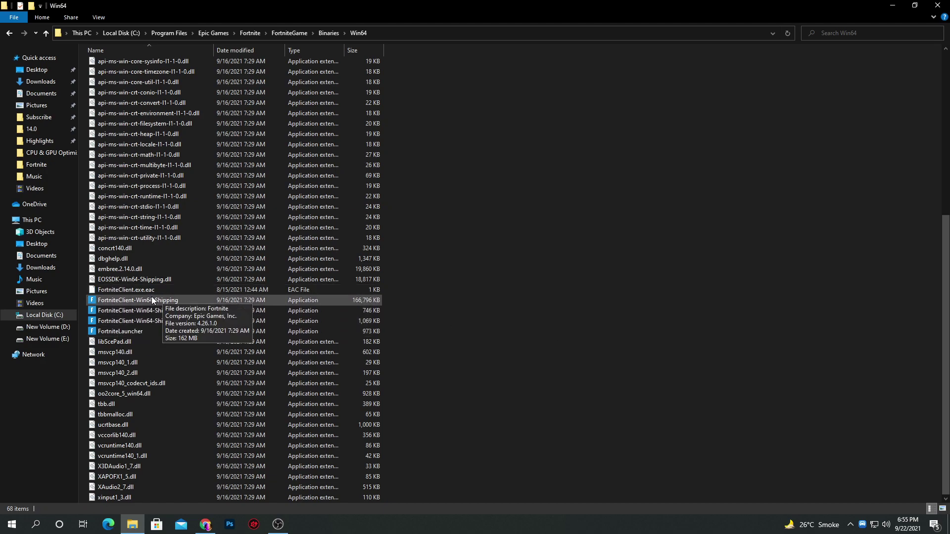
right_click(213, 298)
Step: Give FortniteClient-Win64-Shipping disabled fullscreen optimizations and Application DPI scaling override, then close Explorer
click(102, 286)
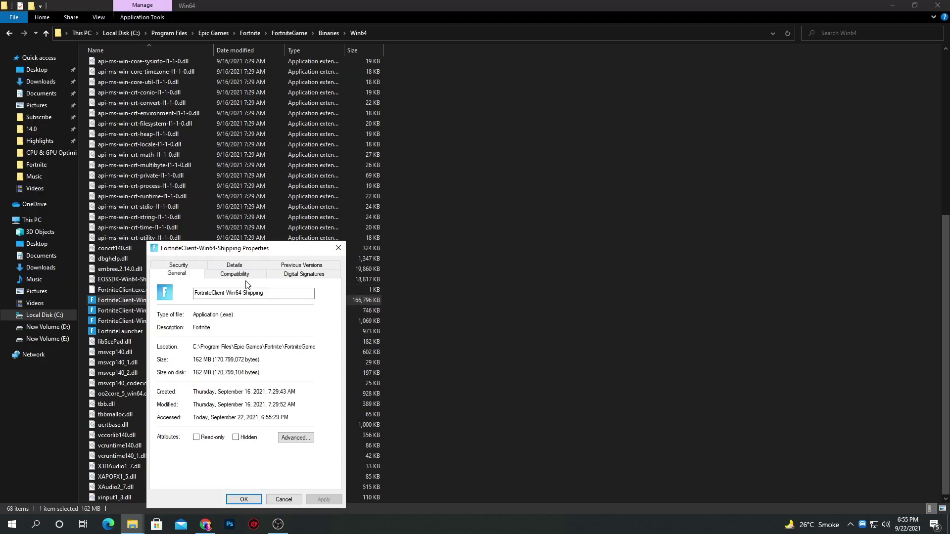
click(235, 274)
drag(293, 248, 386, 138)
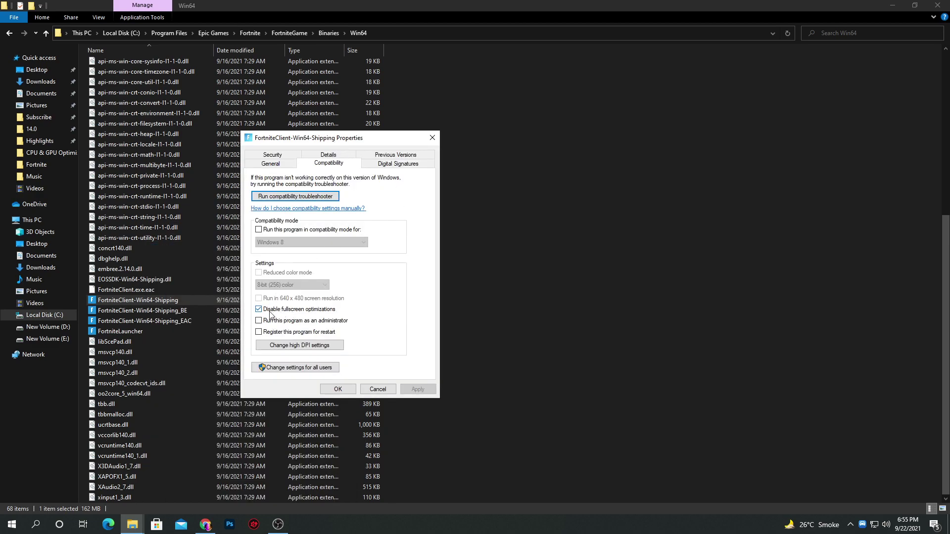
click(280, 347)
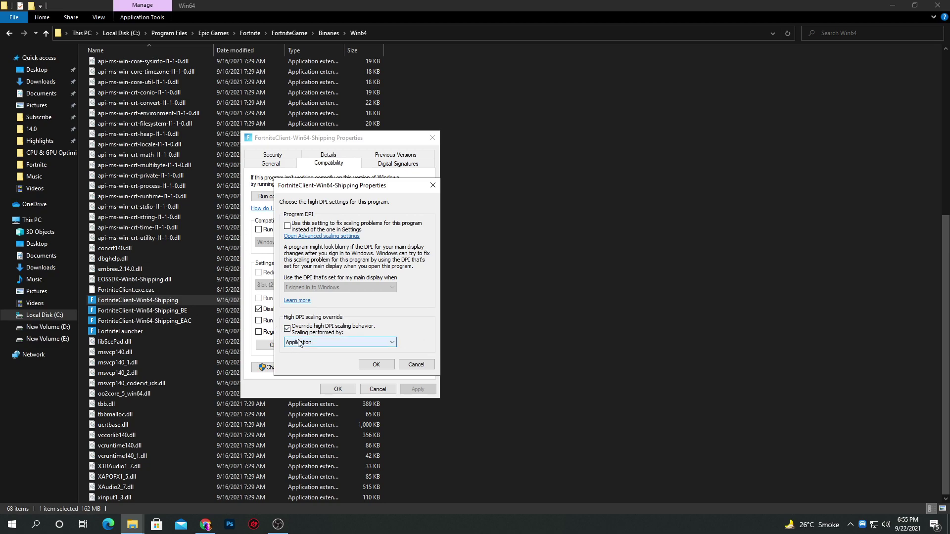
click(376, 364)
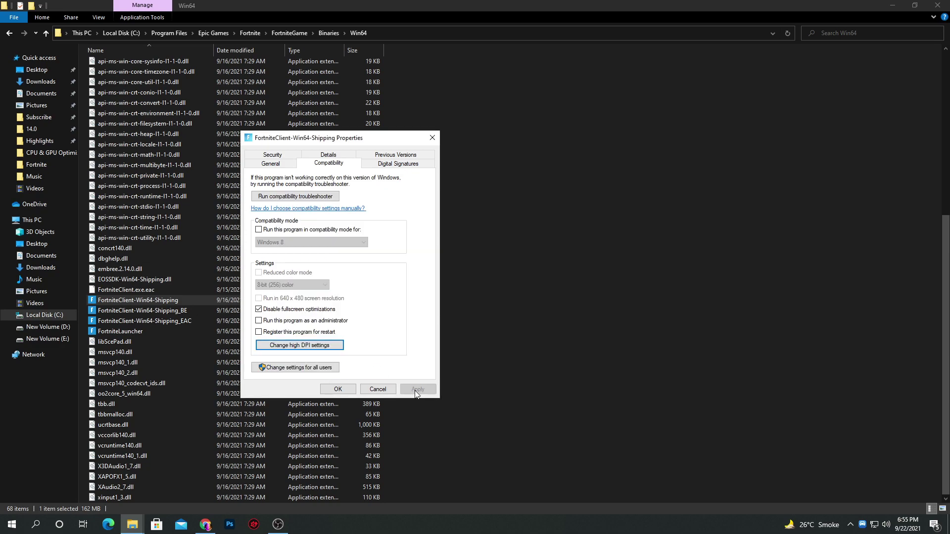
click(337, 391)
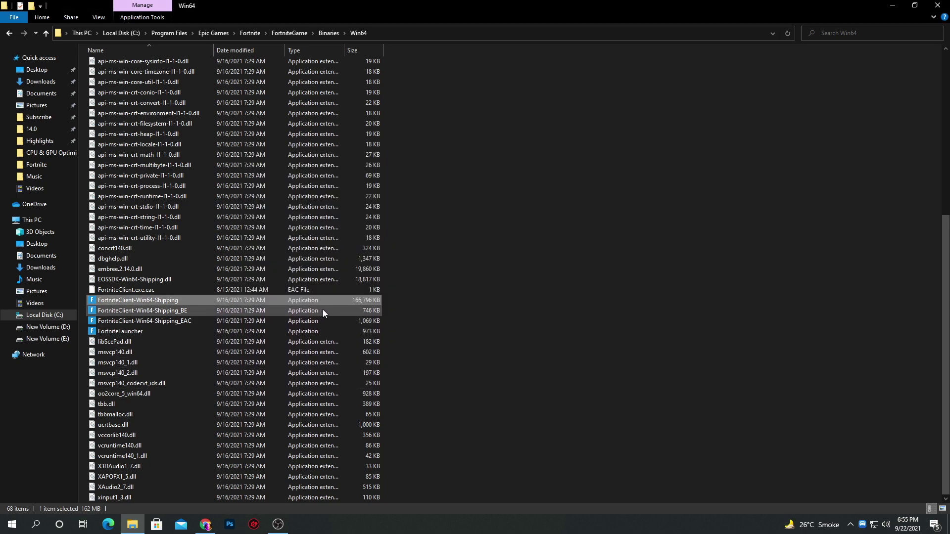
drag(391, 301, 280, 332)
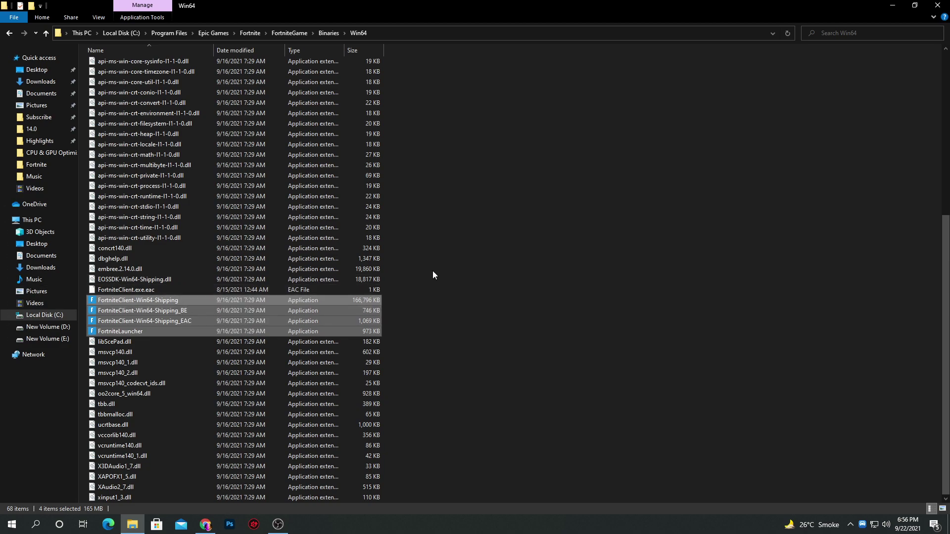
click(937, 5)
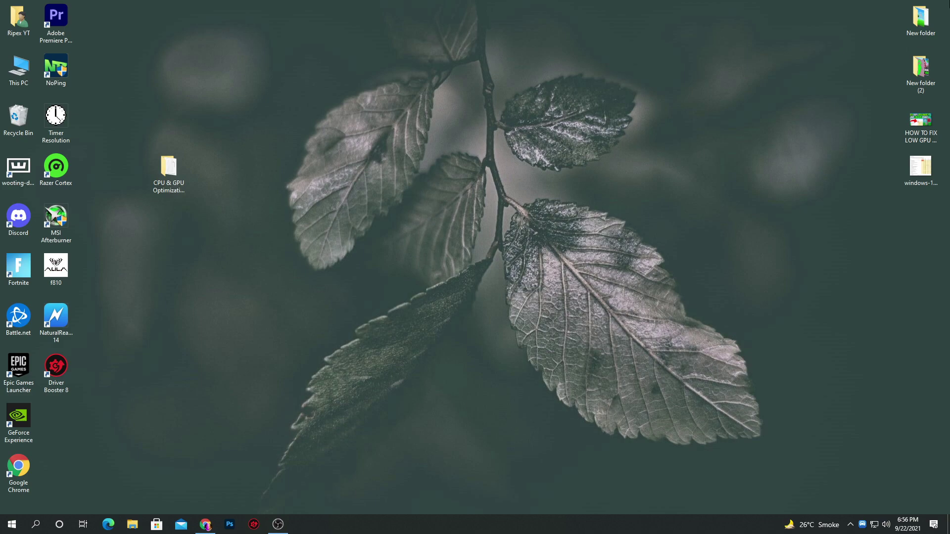
Step: Go from the desktop's Display settings to Graphics settings and start browsing for an app to add
right_click(297, 158)
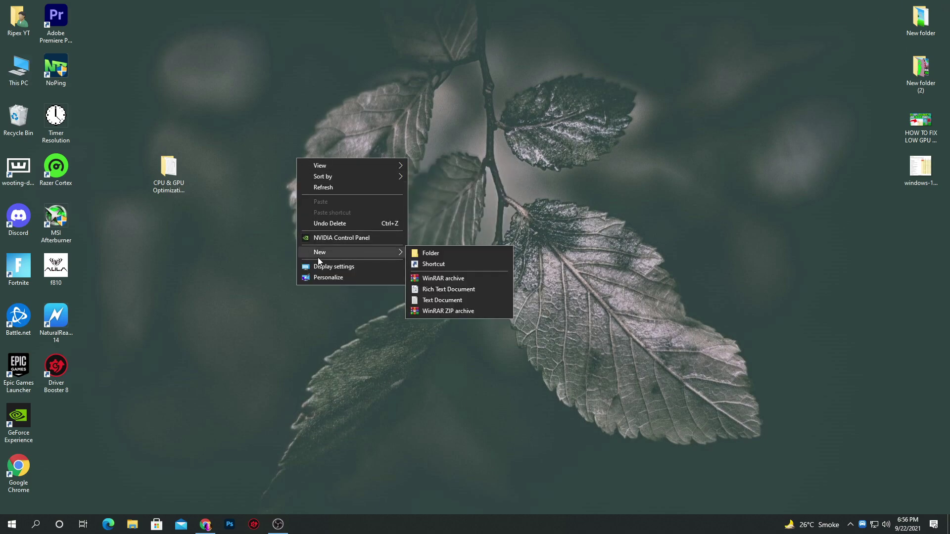
click(324, 266)
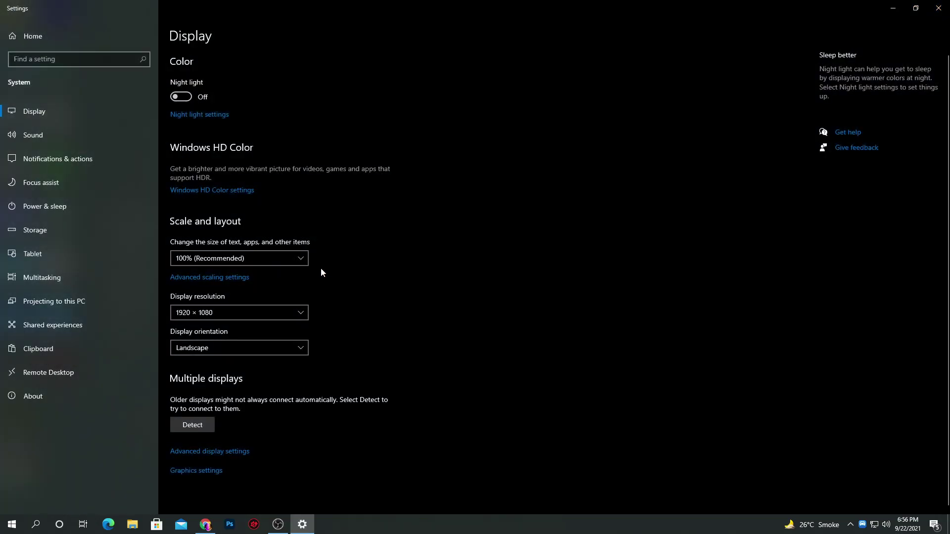
click(196, 471)
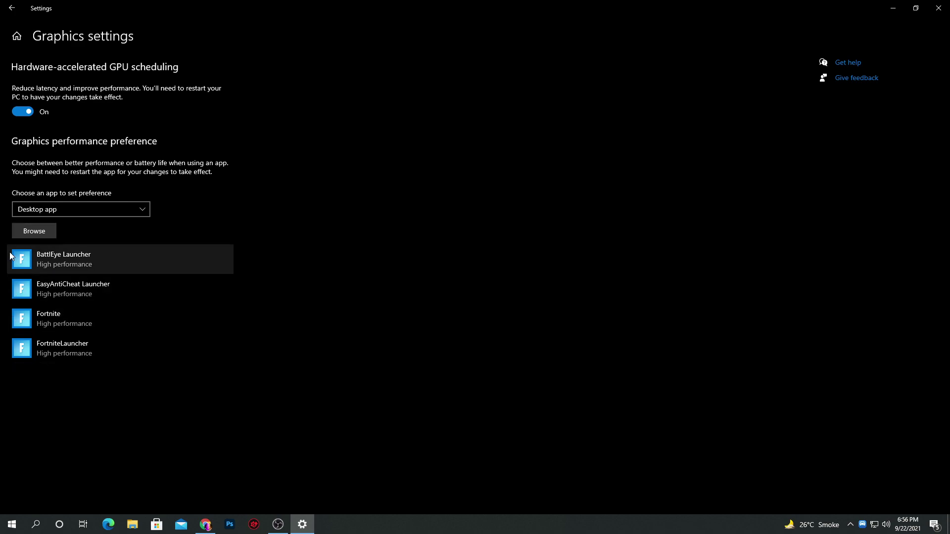
click(35, 236)
Step: Add GTA5 from D:\GTAV to the graphics performance preference list
click(51, 198)
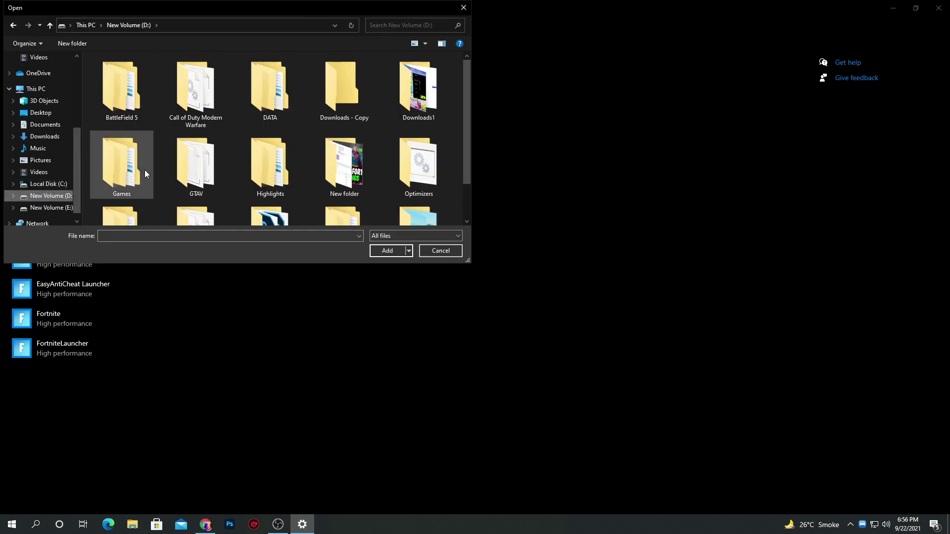
double_click(209, 163)
click(120, 143)
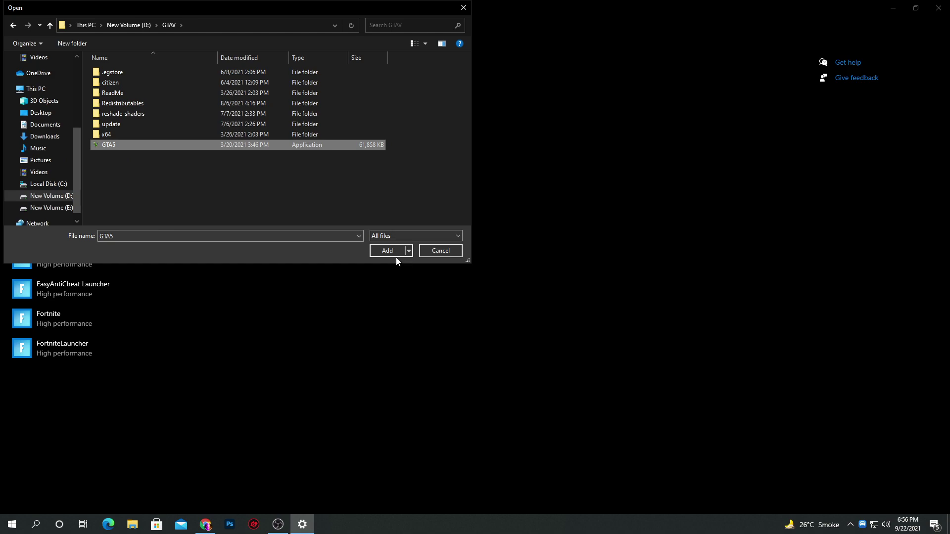
click(378, 250)
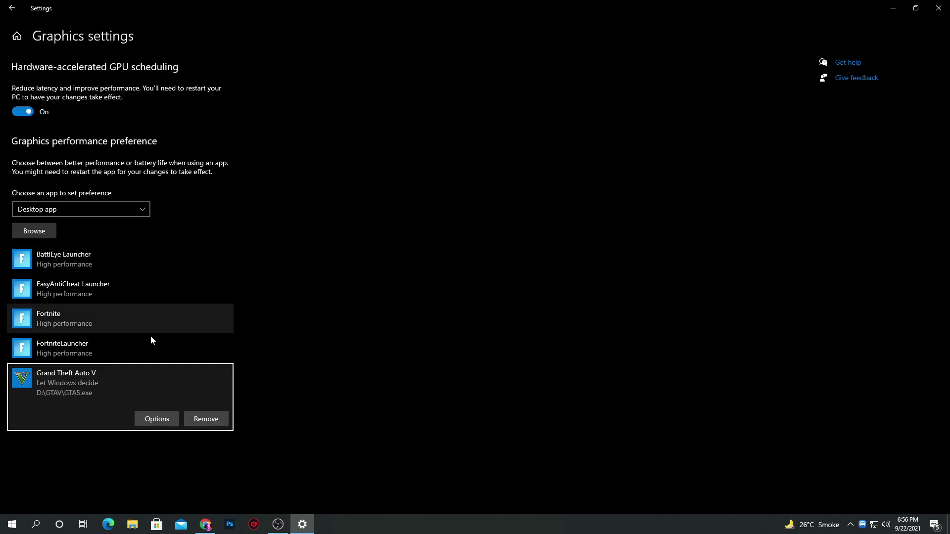
Step: Set Grand Theft Auto V to High performance, save, and close Settings
click(165, 427)
click(399, 280)
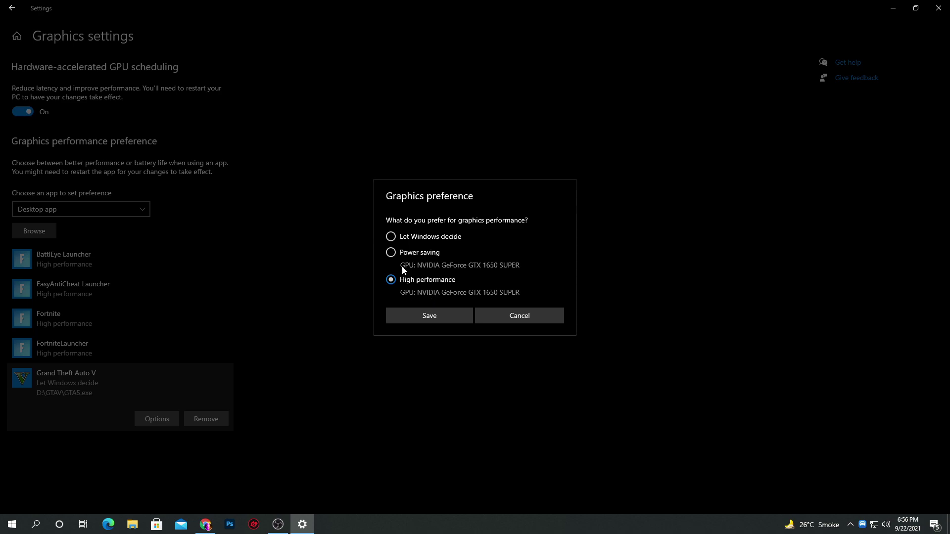
click(419, 318)
click(939, 8)
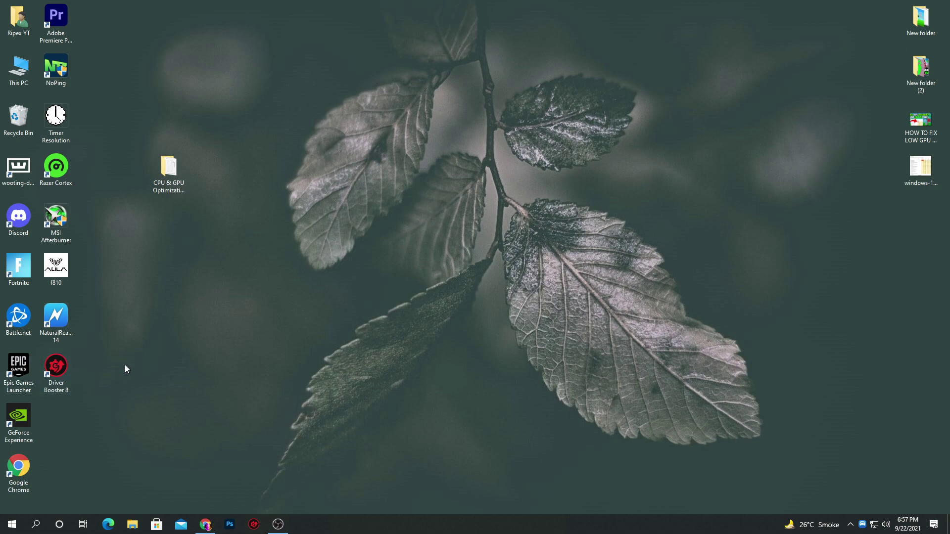
click(56, 377)
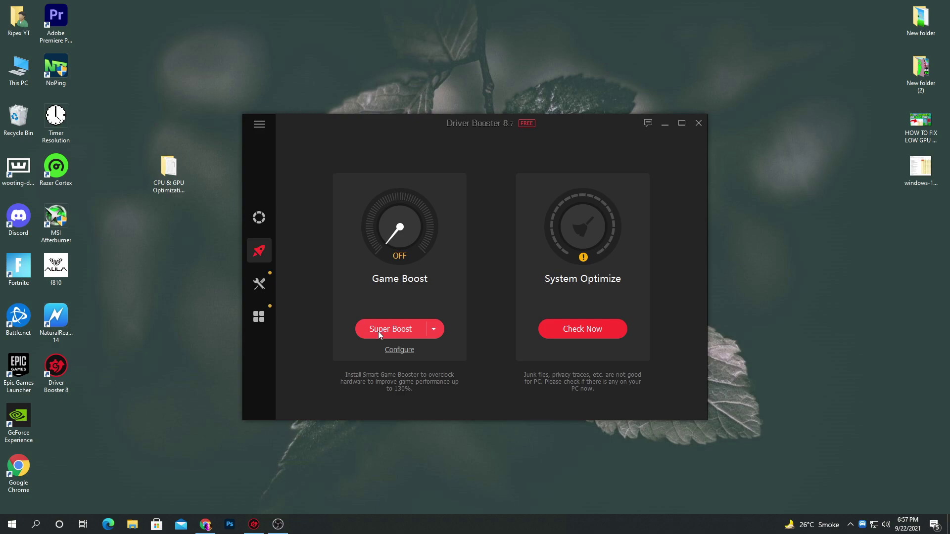
click(699, 123)
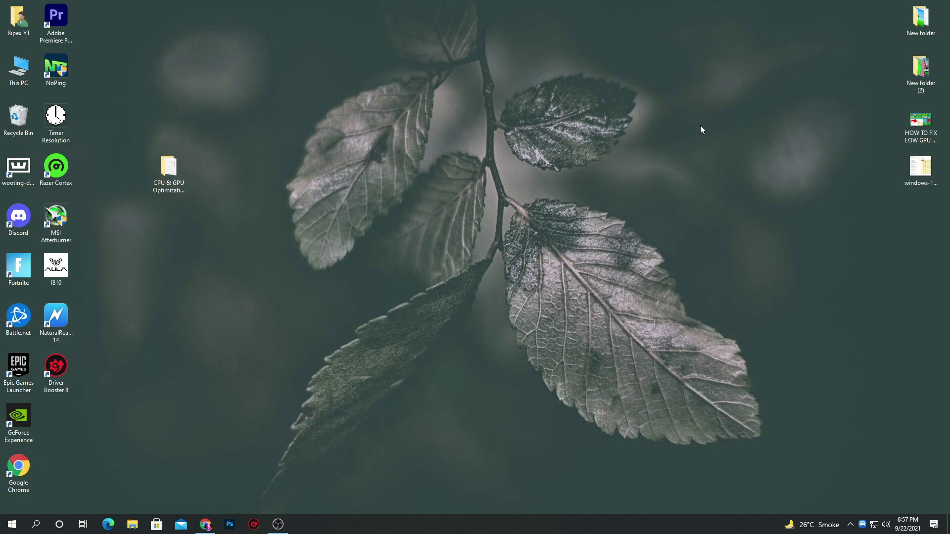